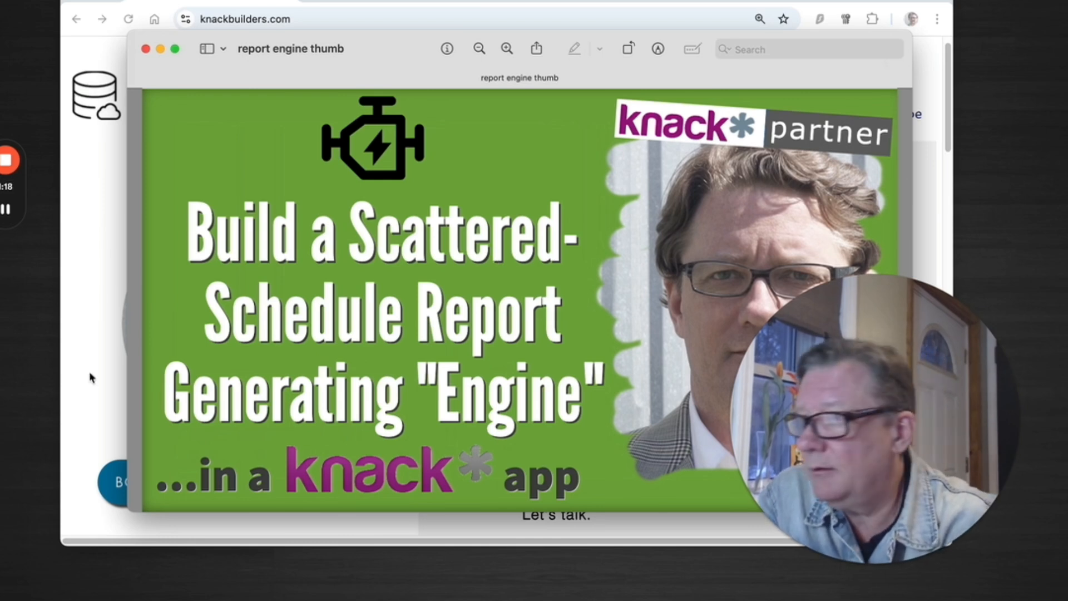
- Switch to the Potatoes Handlers Notes spreadsheet and examine the reporting months for each code on the Term Codes sheet
drag(0, 131, 649, 0)
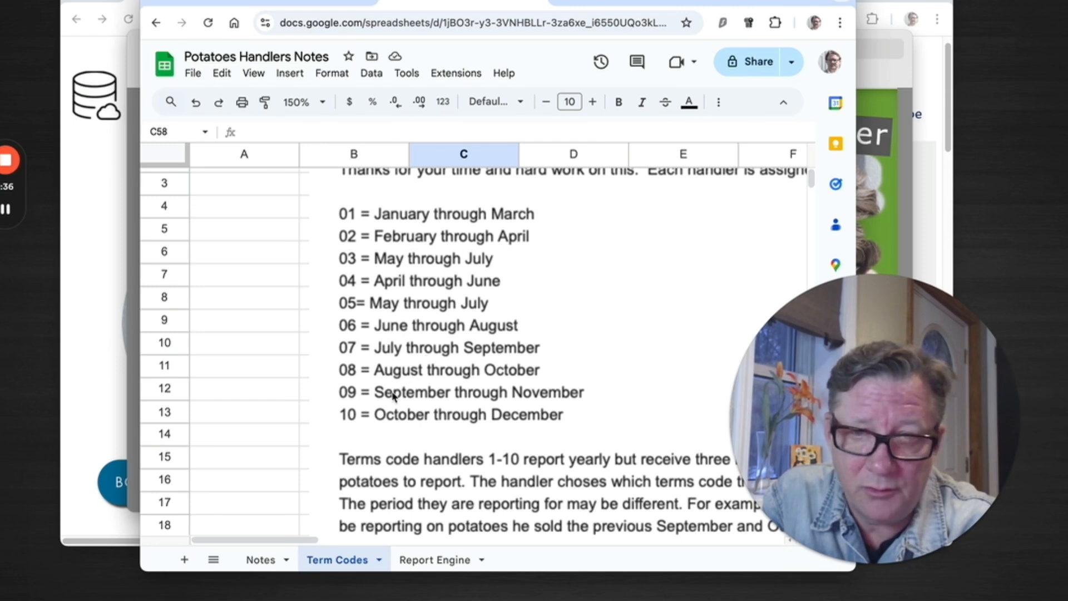
scroll(413, 433, down, 1)
scroll(413, 432, down, 5)
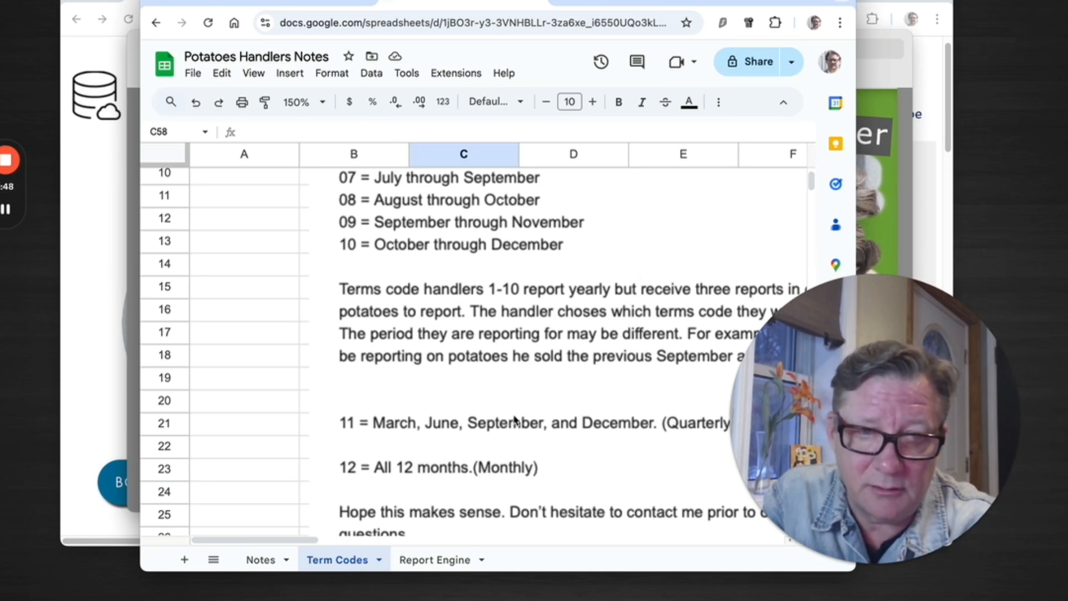
scroll(514, 421, up, 4)
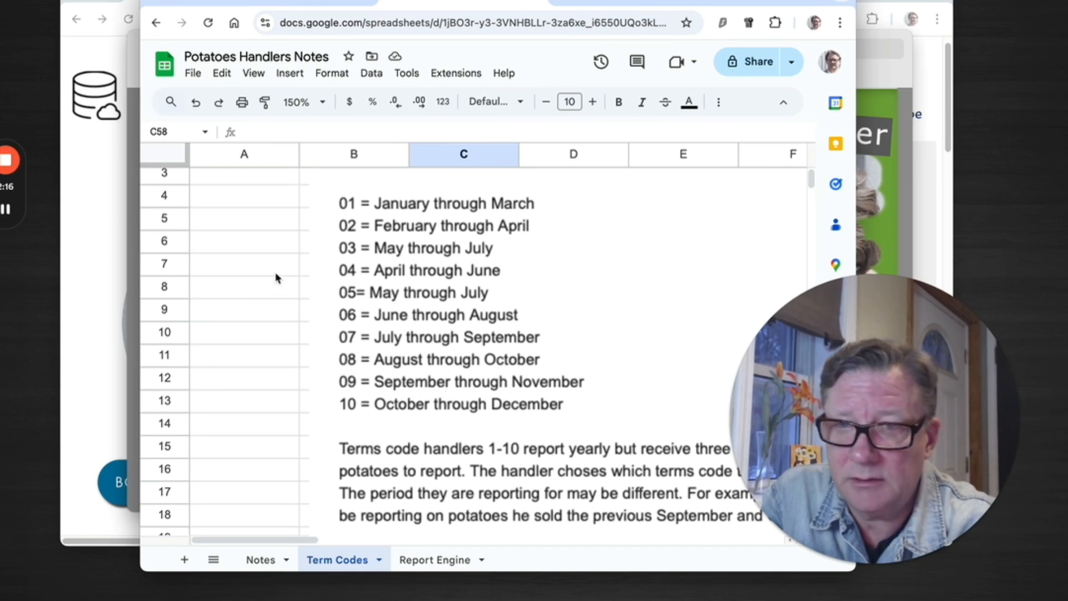
- Switch to the Knack builder and examine the options of the Handler table's Terms Code field, closing it without changes
mouse_move(3, 160)
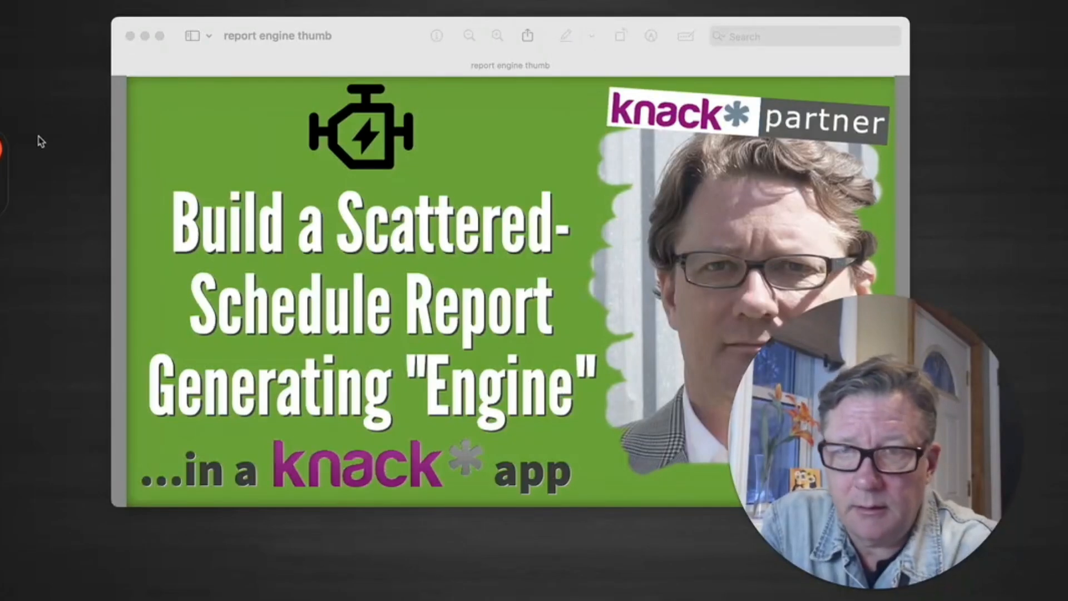
click(129, 36)
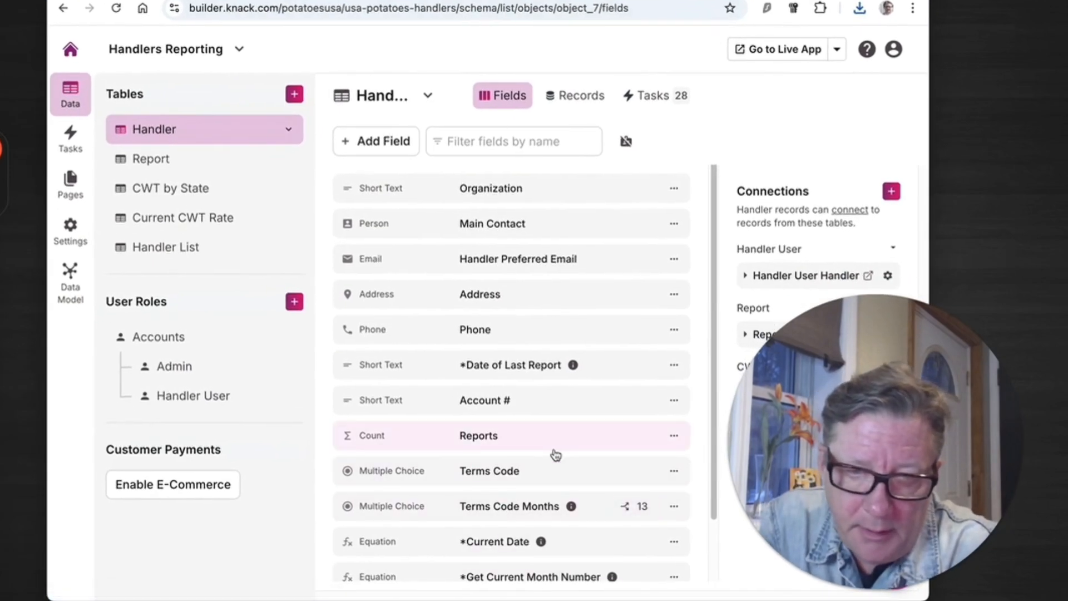
scroll(550, 454, down, 1)
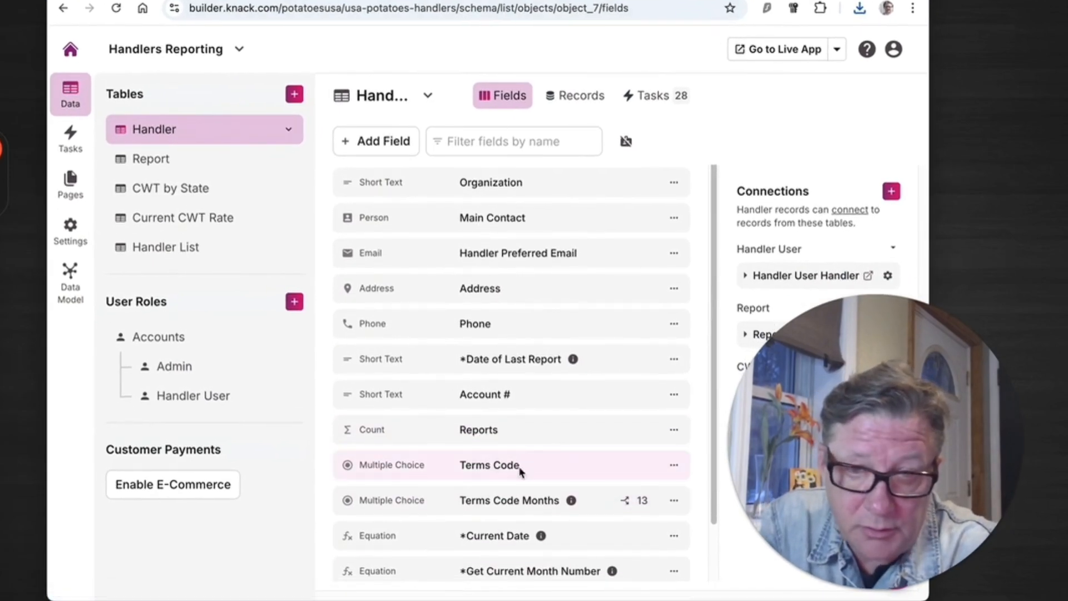
click(542, 466)
scroll(532, 458, down, 5)
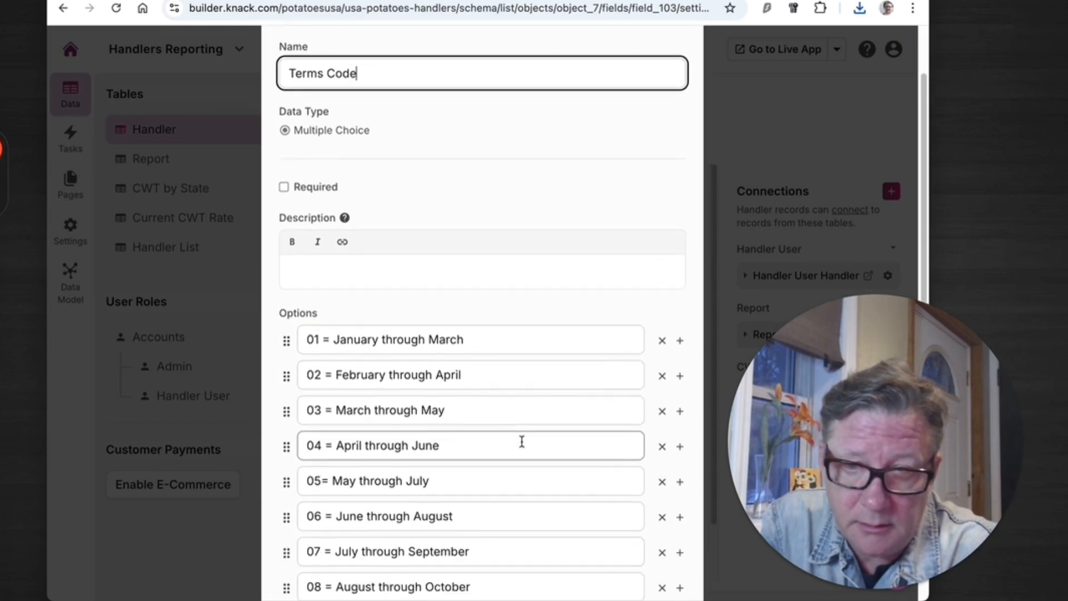
scroll(521, 441, down, 1)
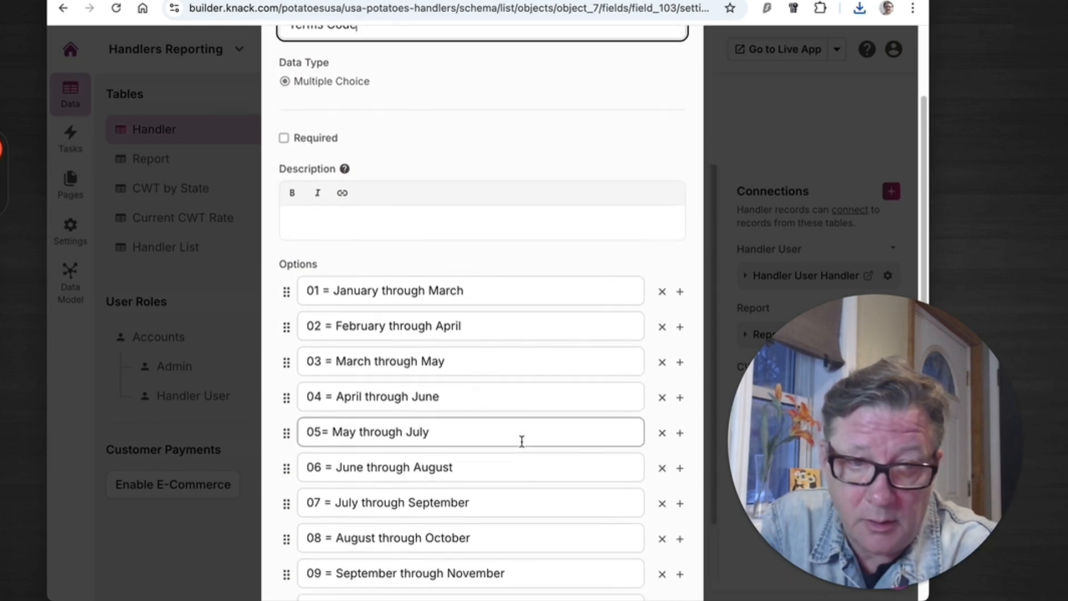
scroll(522, 441, down, 4)
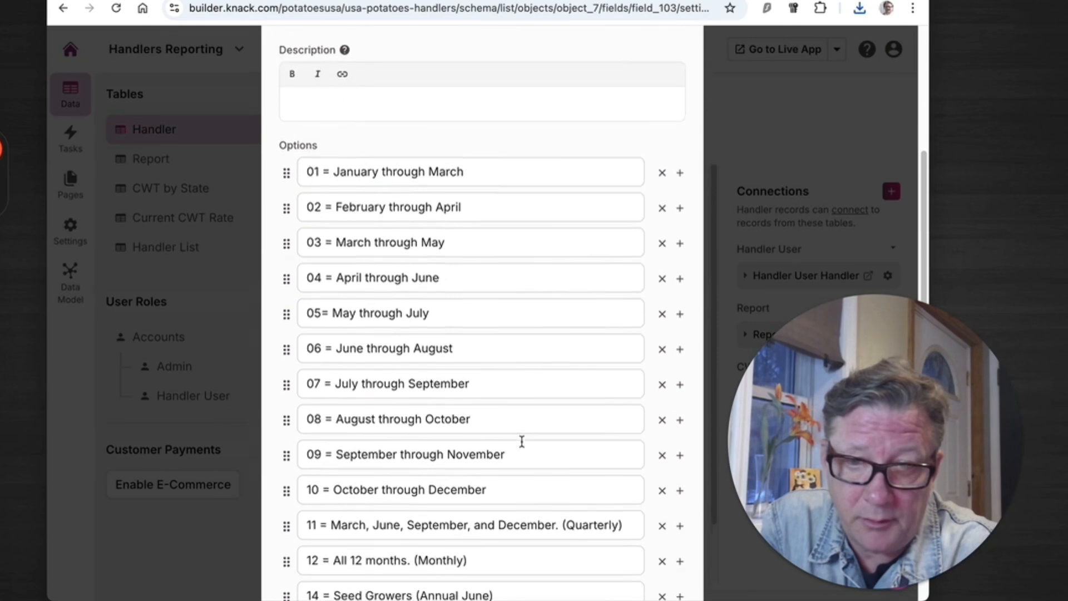
scroll(522, 441, down, 2)
scroll(521, 441, down, 1)
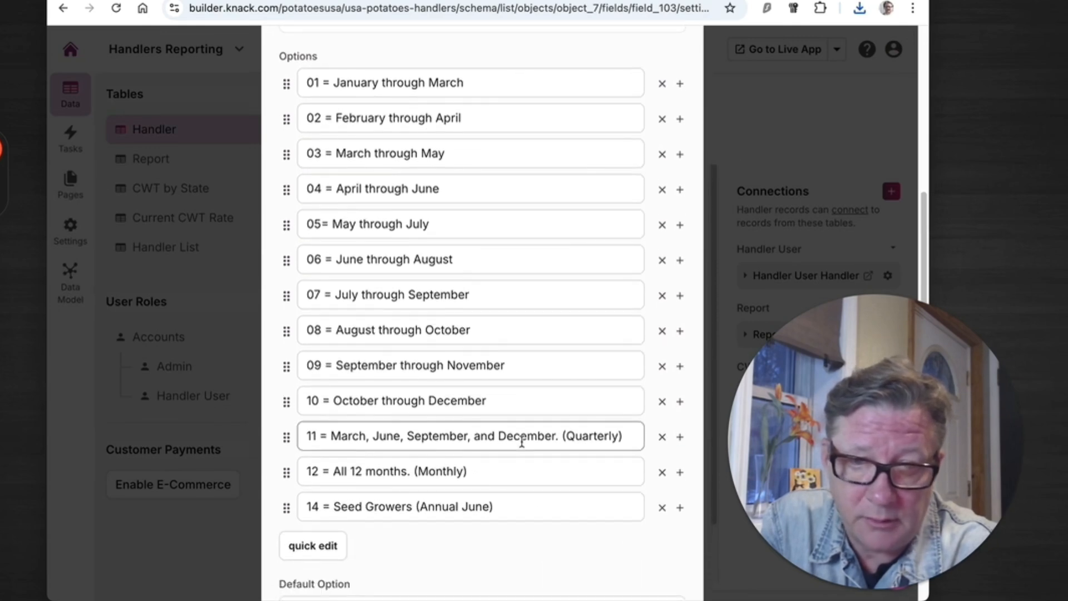
scroll(522, 441, up, 10)
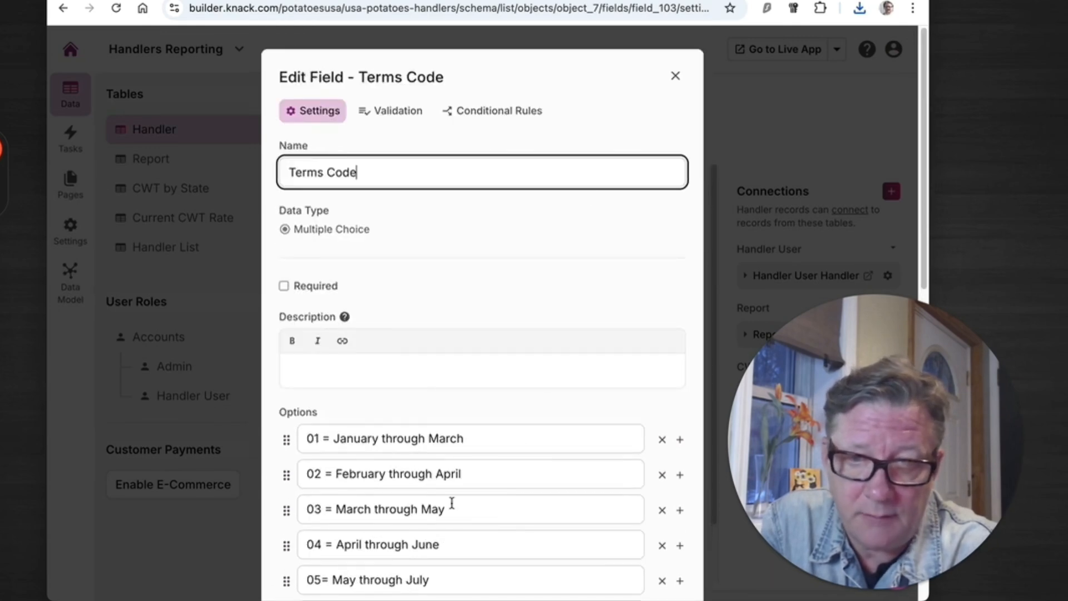
scroll(334, 445, down, 2)
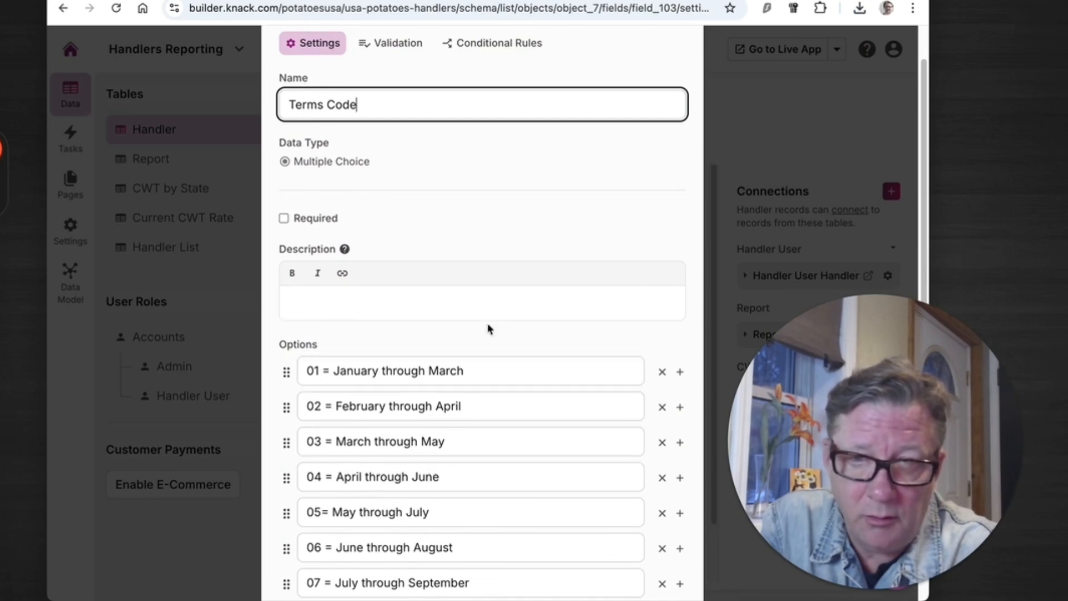
scroll(595, 177, up, 2)
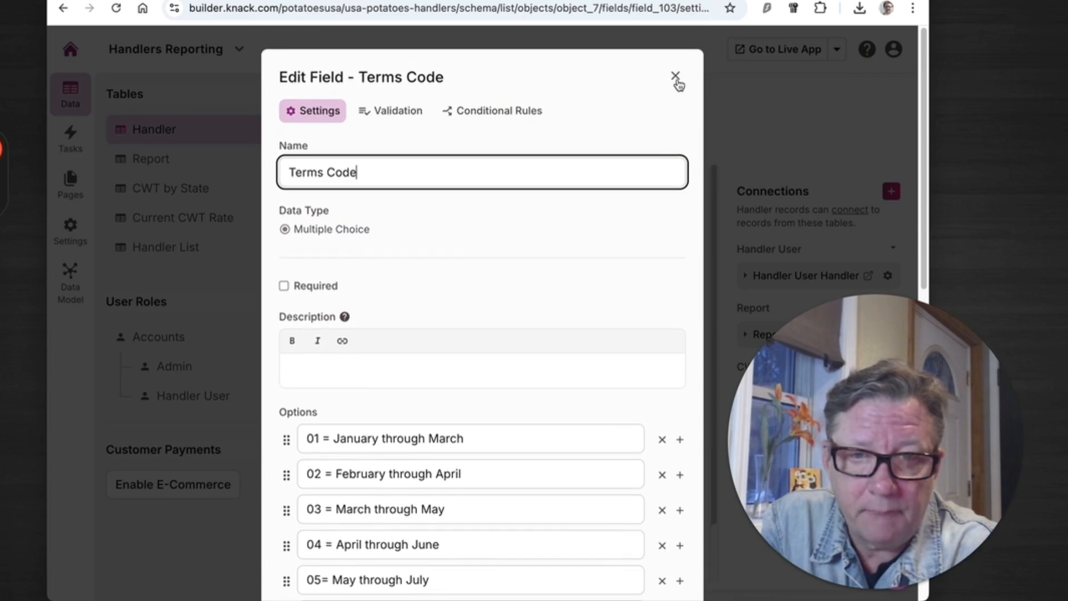
click(675, 76)
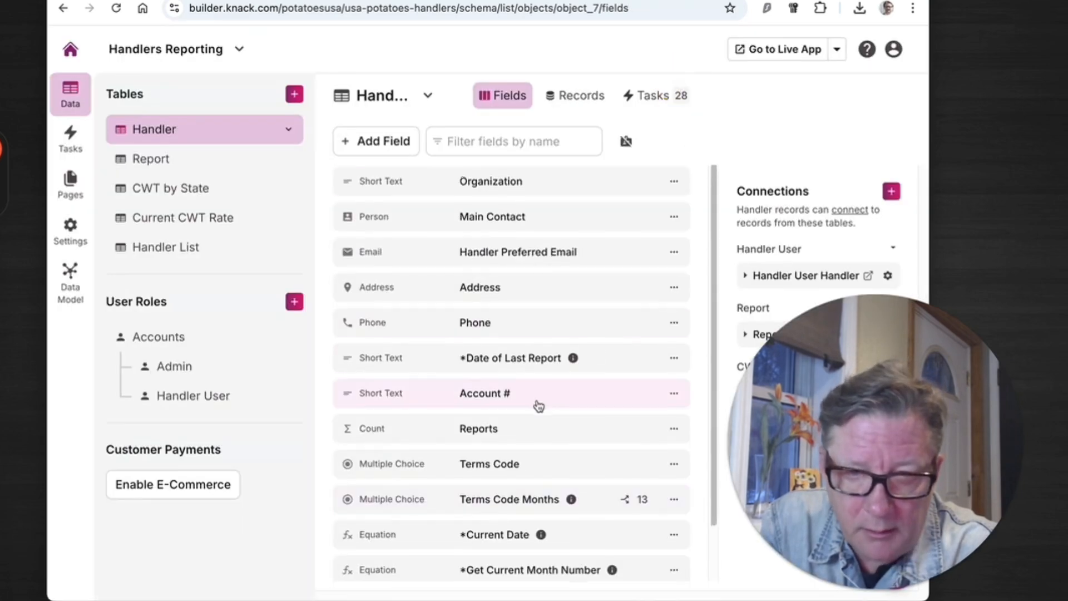
- Reopen the Terms Code field to check its "01 = January through March" option, and close it again
scroll(538, 405, down, 2)
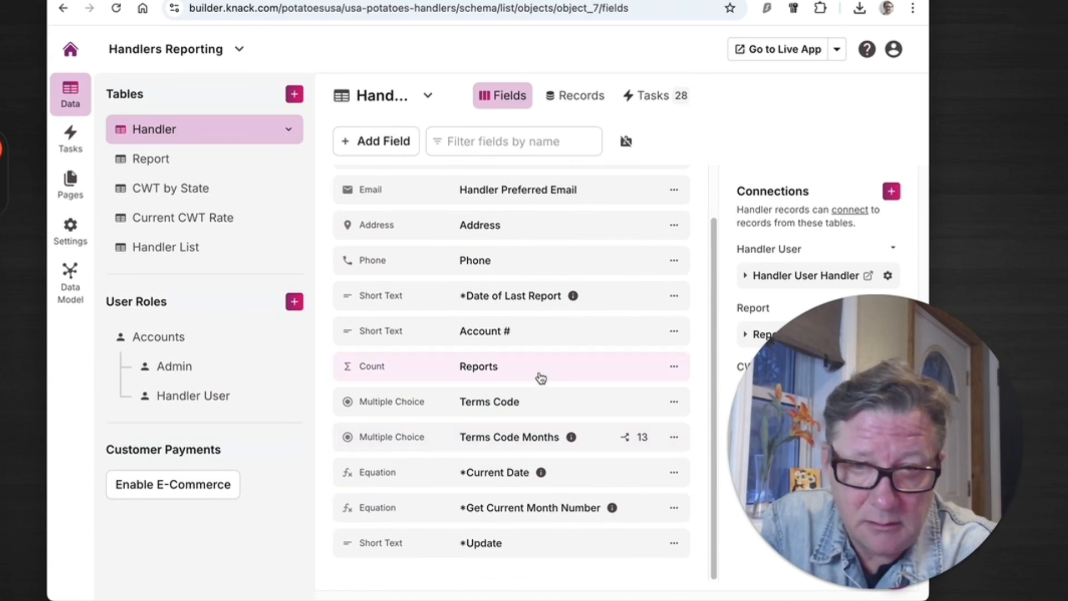
click(542, 398)
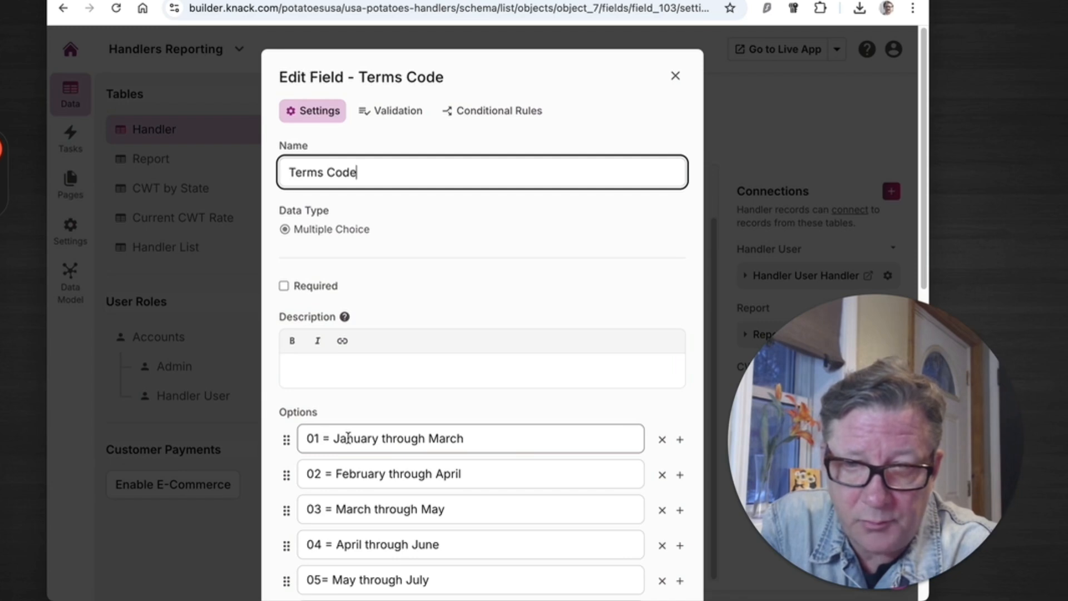
click(676, 78)
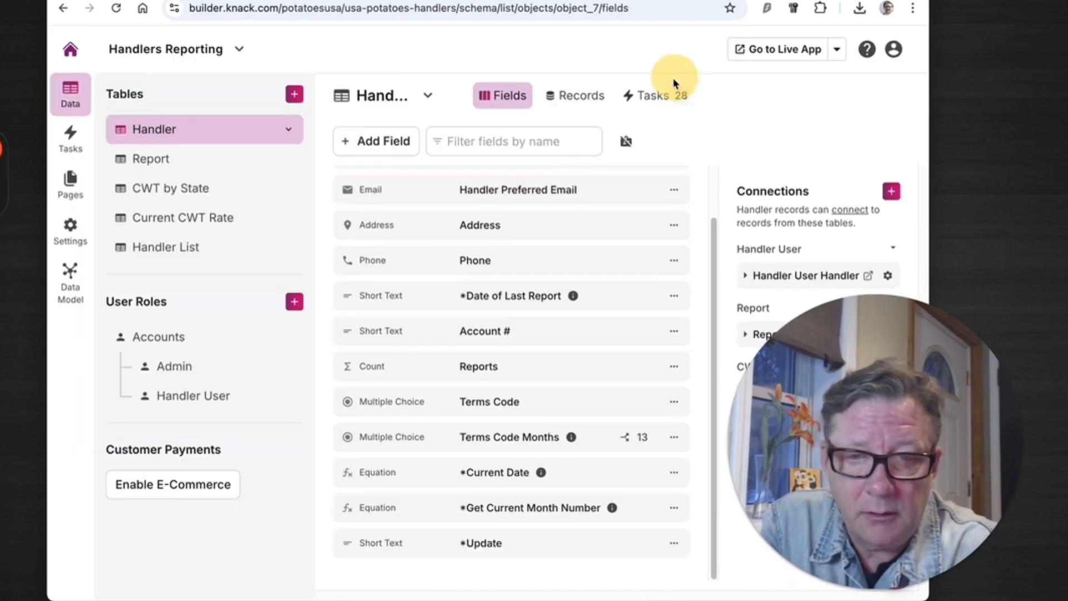
- Open the Handler table's Terms Code Months field and examine its description and numbered month options
click(487, 439)
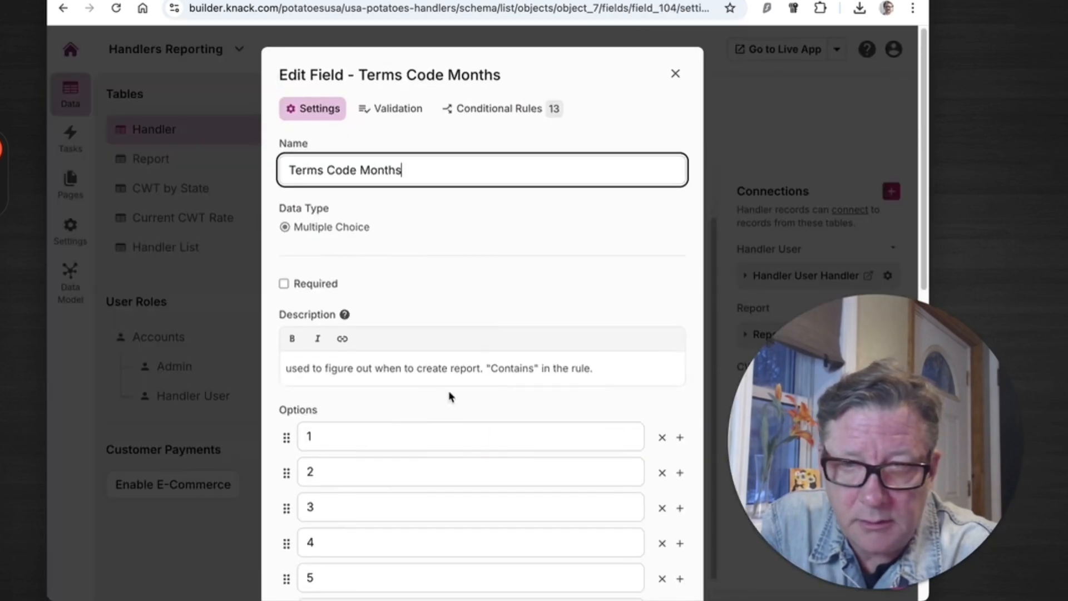
scroll(451, 397, down, 4)
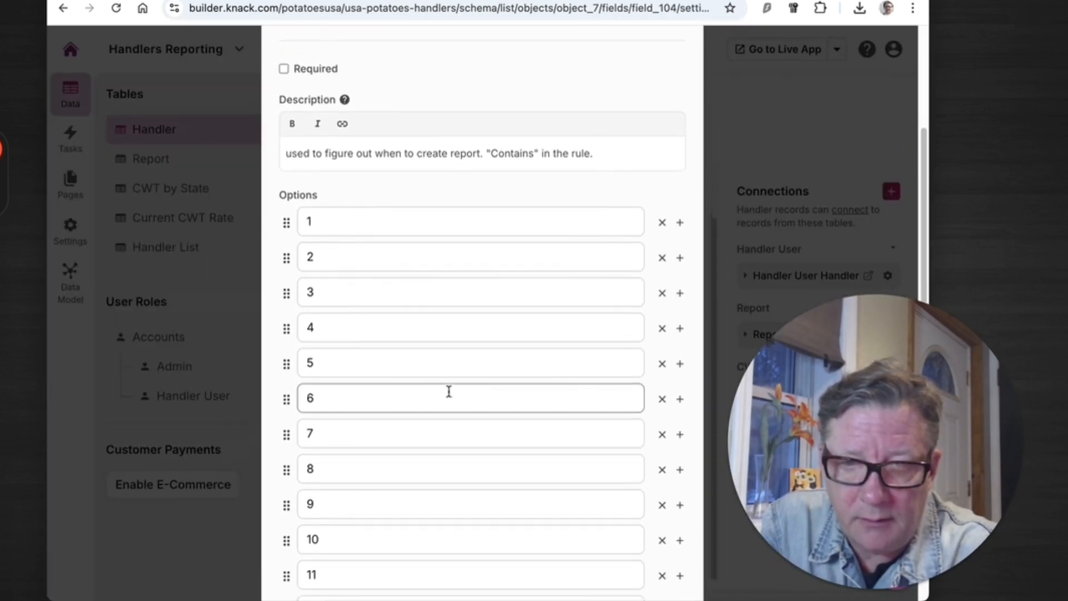
scroll(449, 390, down, 1)
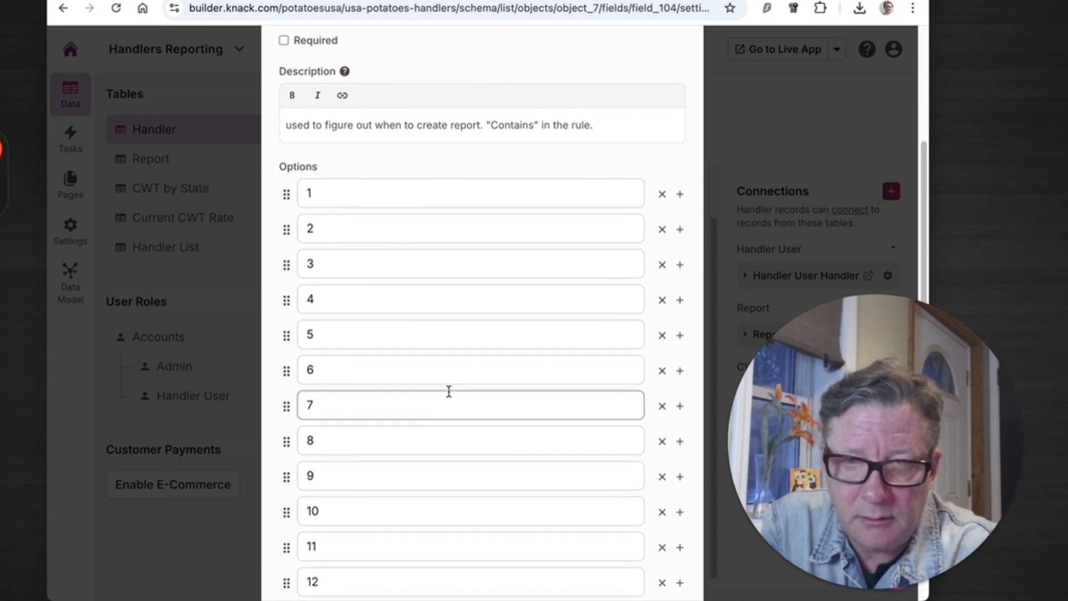
scroll(449, 391, down, 1)
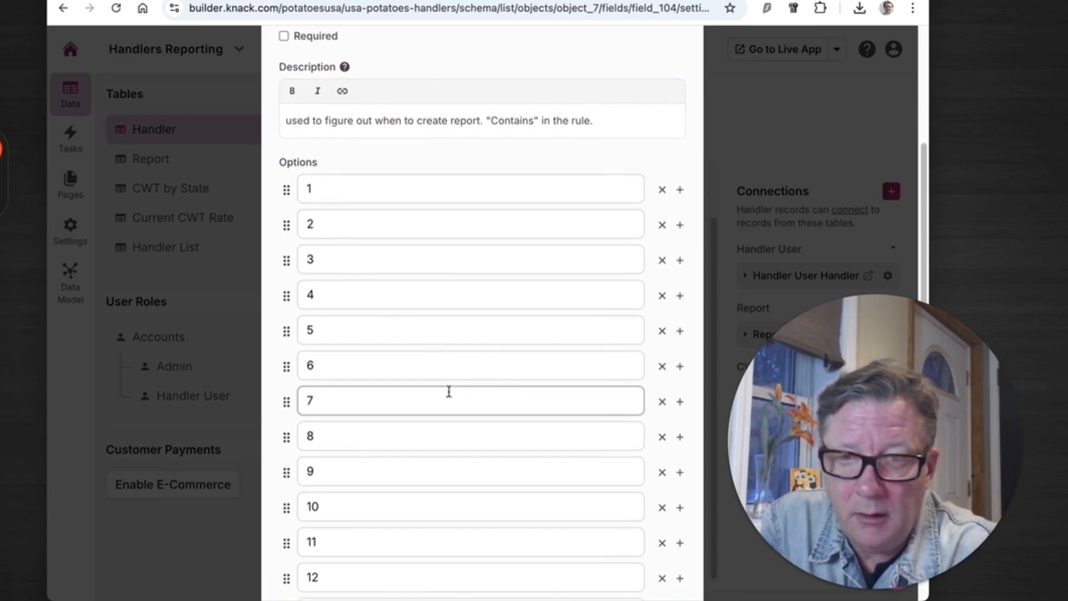
scroll(448, 391, up, 6)
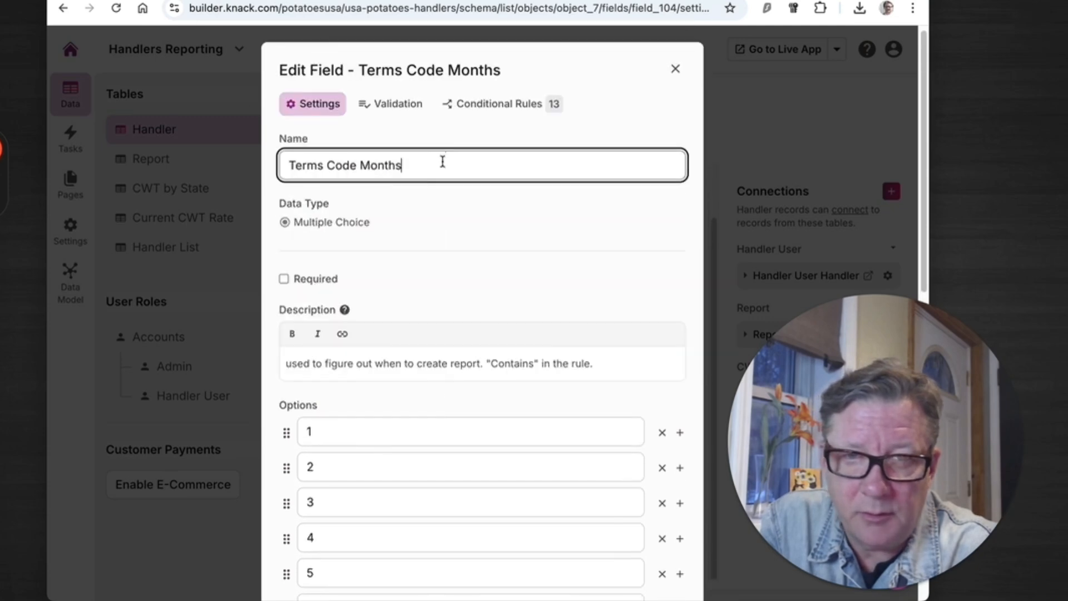
- Glance at the Terms Code Months conditional rules and return to the field settings to check its default option, sort and layout
click(500, 106)
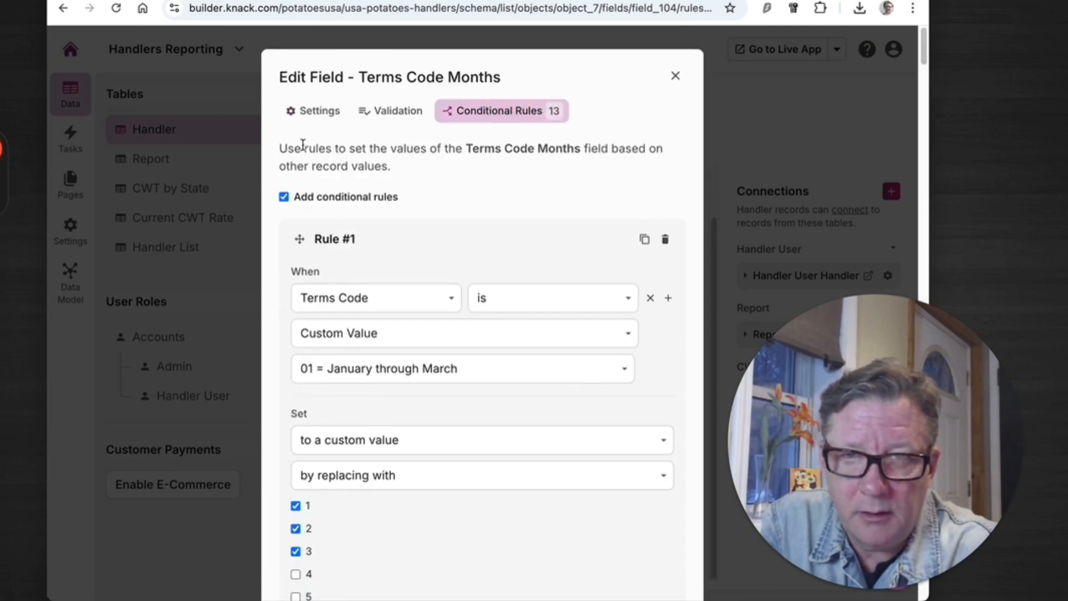
click(307, 116)
scroll(583, 463, down, 10)
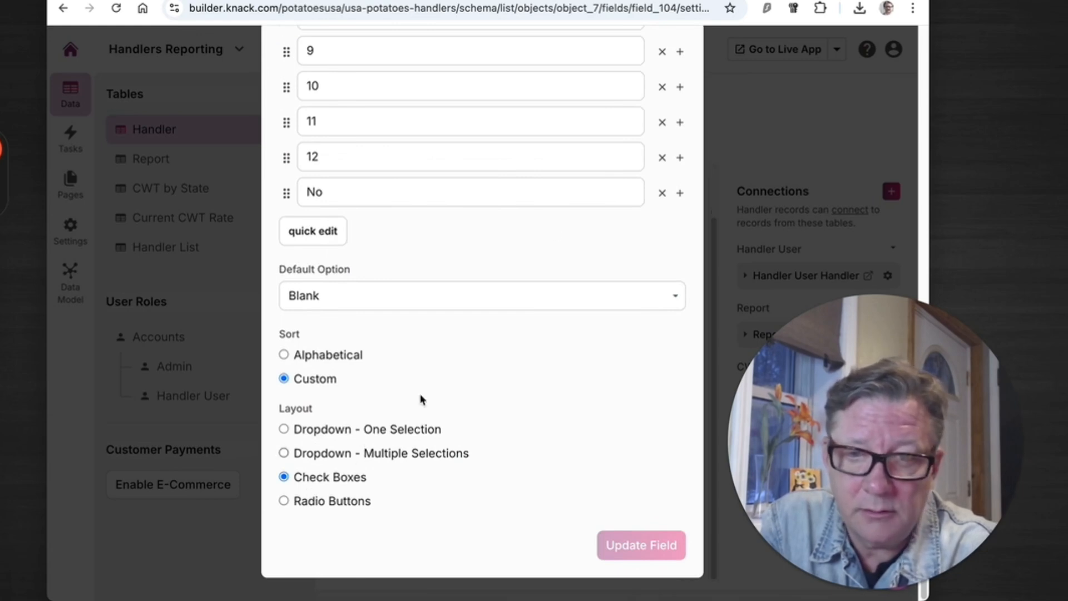
scroll(579, 174, up, 8)
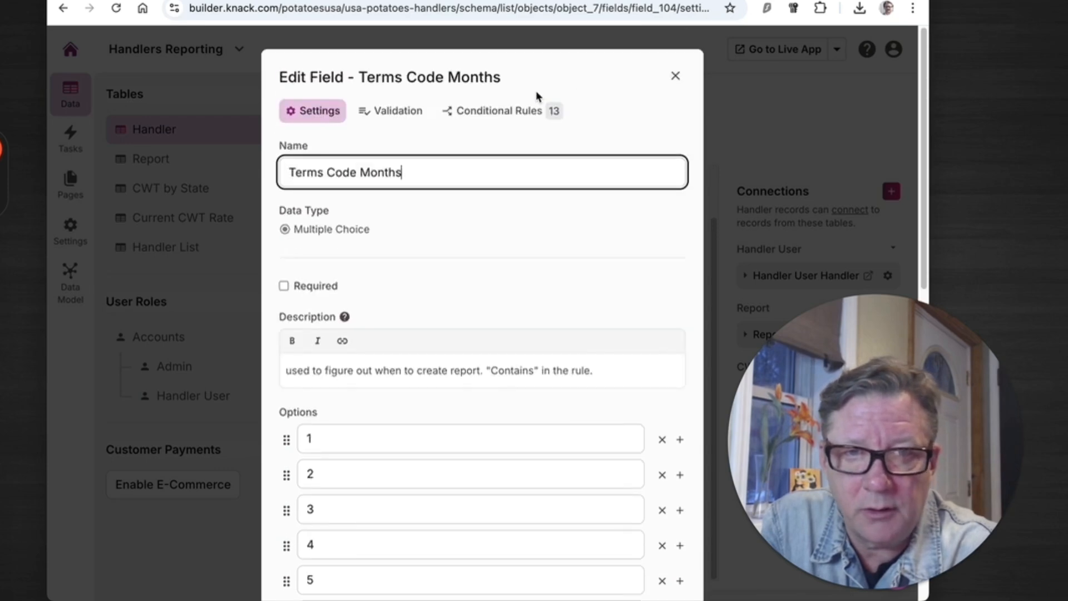
- Examine conditional Rule #1 of Terms Code Months, which covers code 01 = January through March, including its replacement months
click(496, 111)
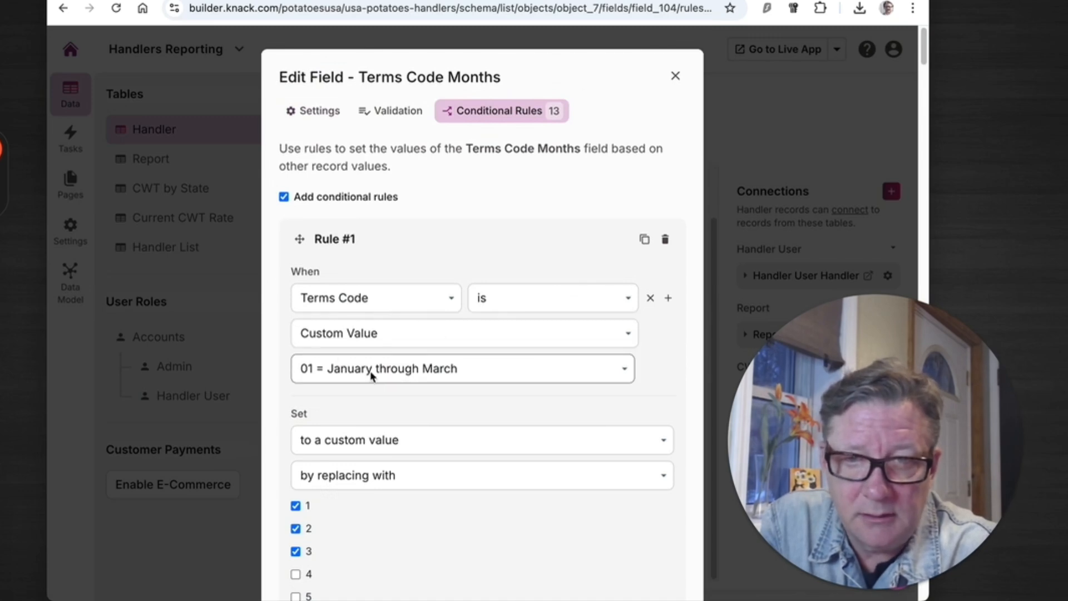
scroll(497, 470, down, 4)
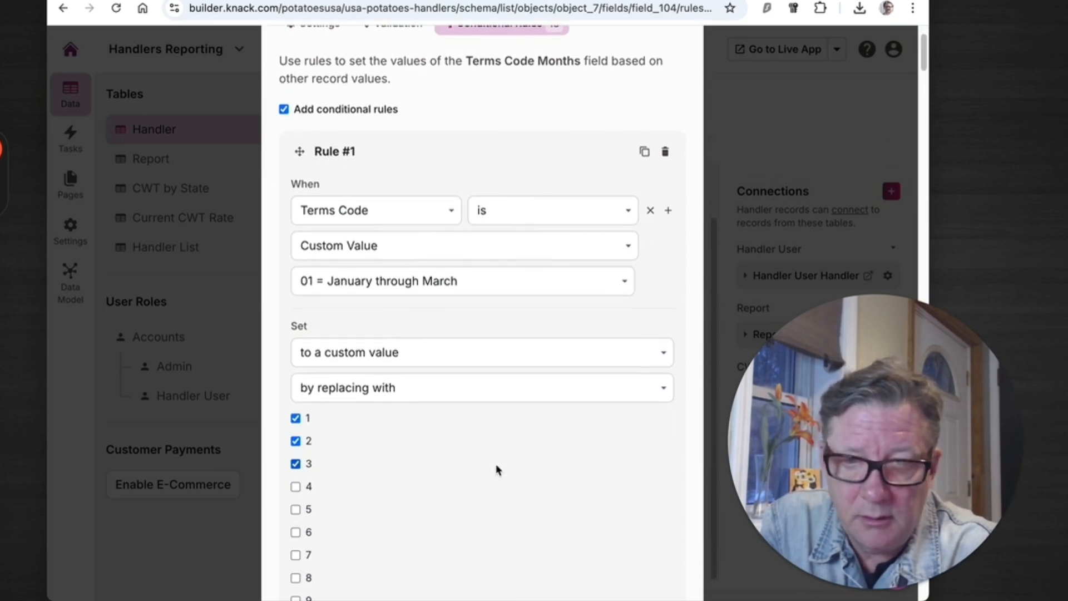
scroll(496, 470, down, 1)
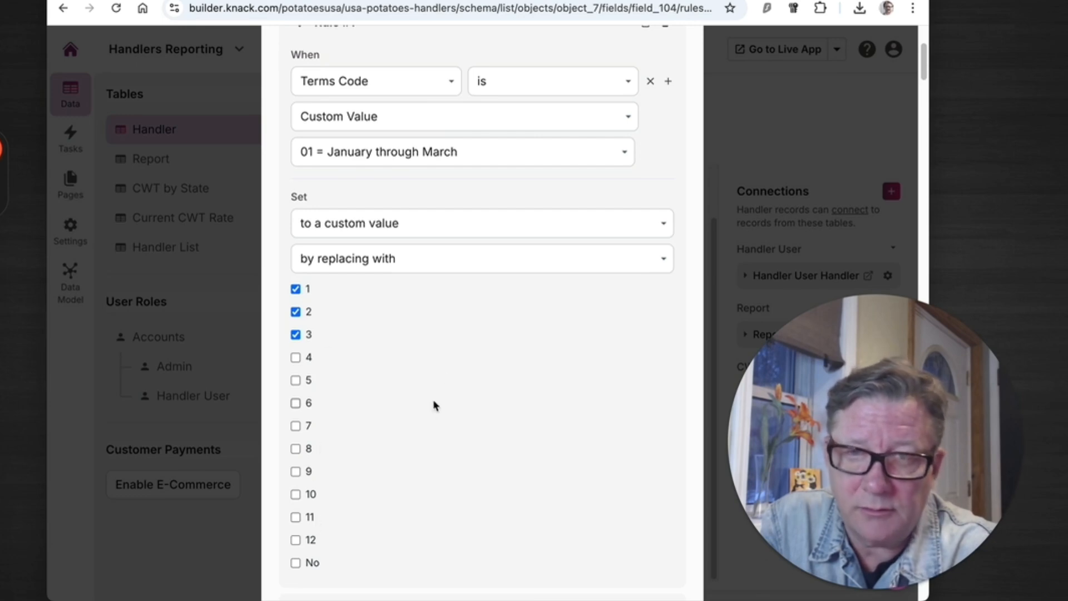
scroll(433, 409, up, 4)
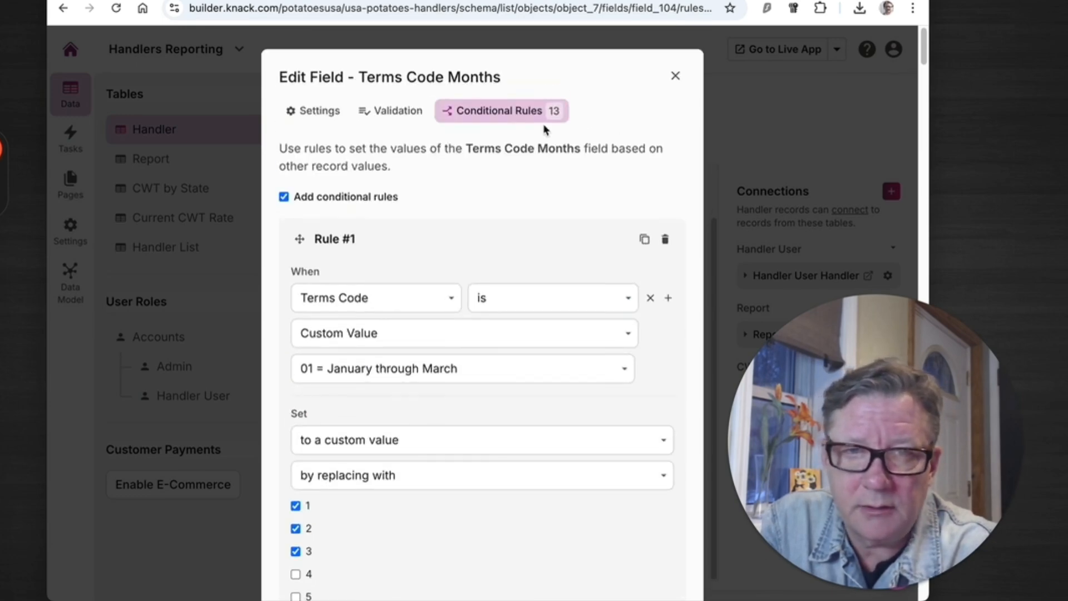
- Examine the Terms Code Months conditional rules for codes 03 and 04 and close the field without changes
scroll(490, 433, down, 15)
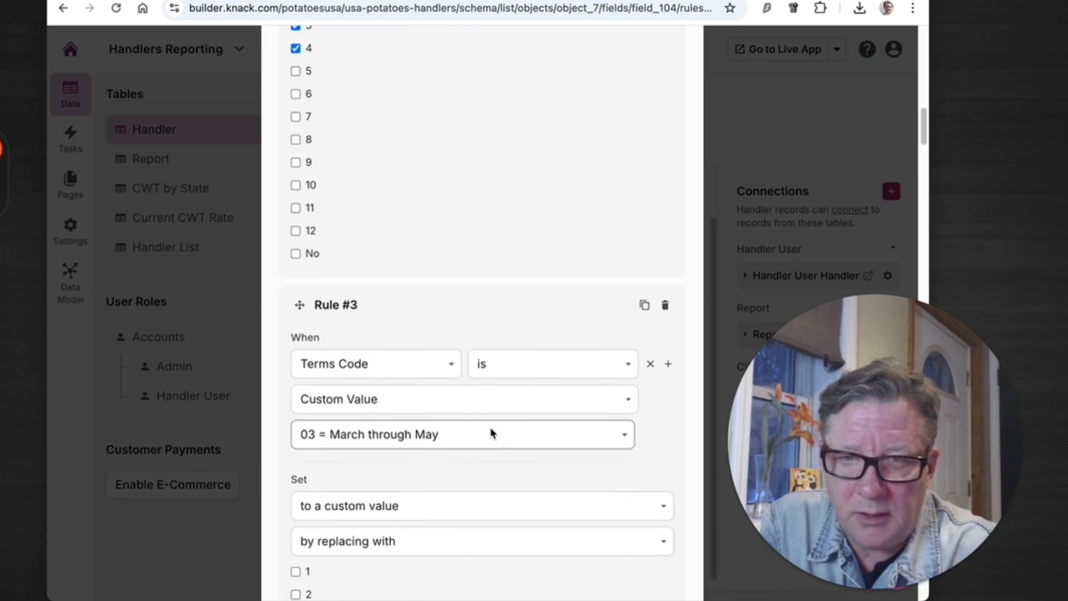
scroll(490, 432, down, 2)
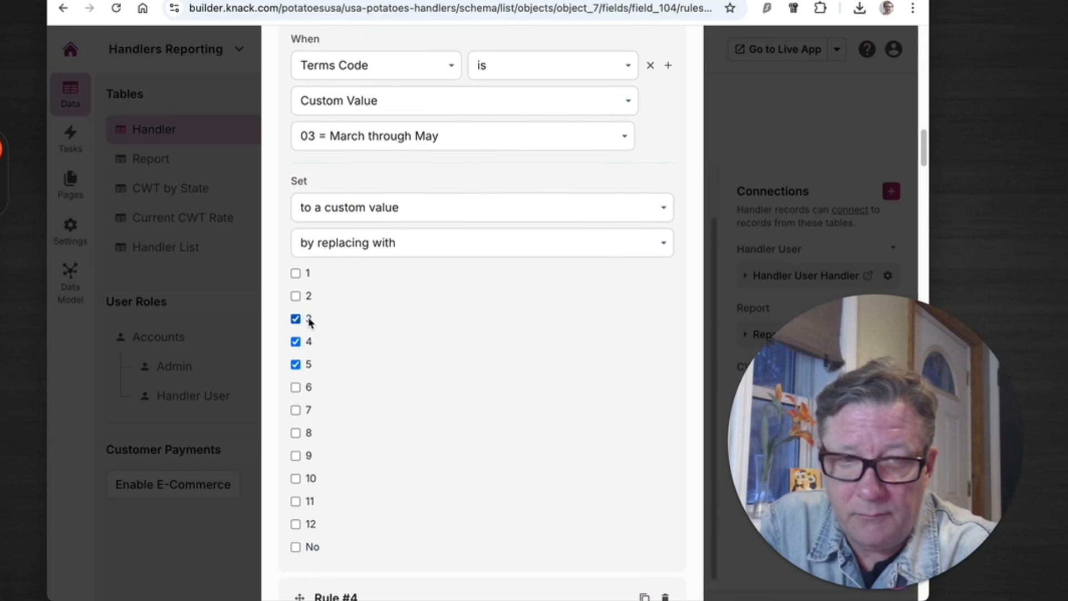
scroll(347, 371, down, 7)
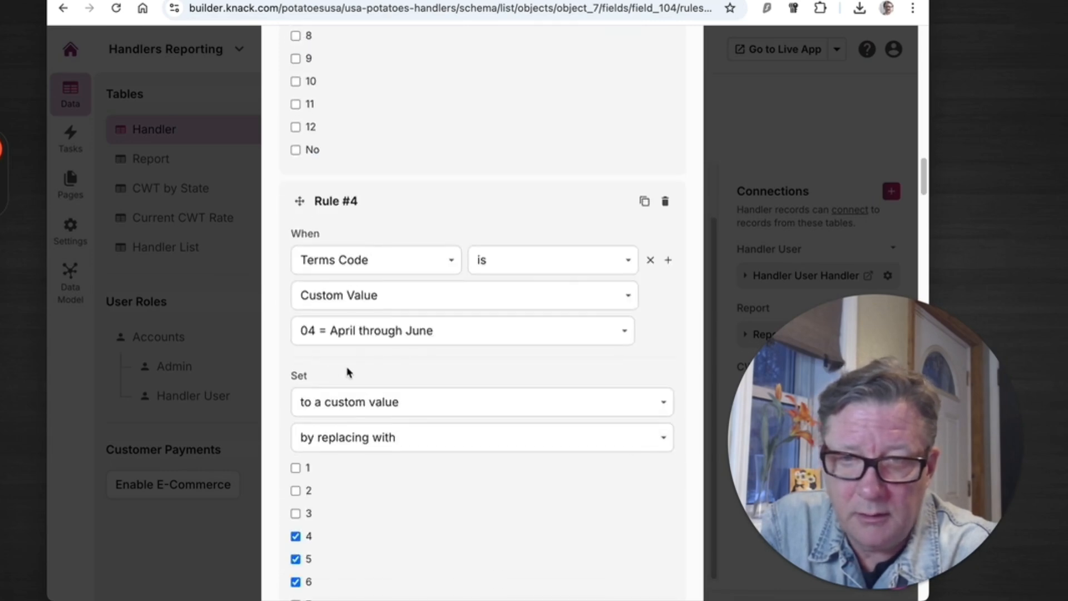
scroll(347, 370, down, 3)
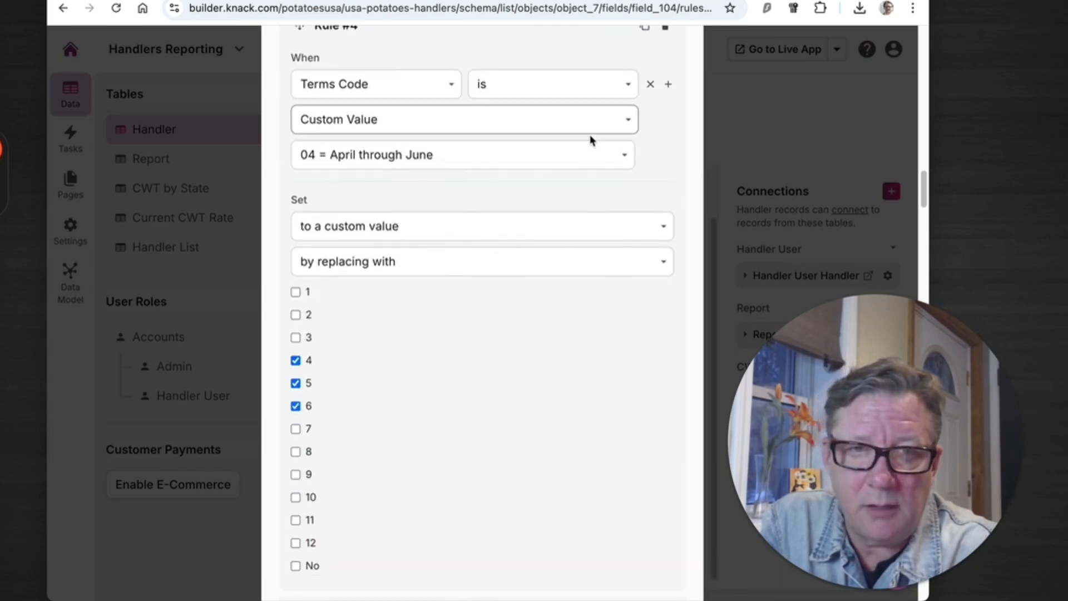
scroll(591, 140, up, 20)
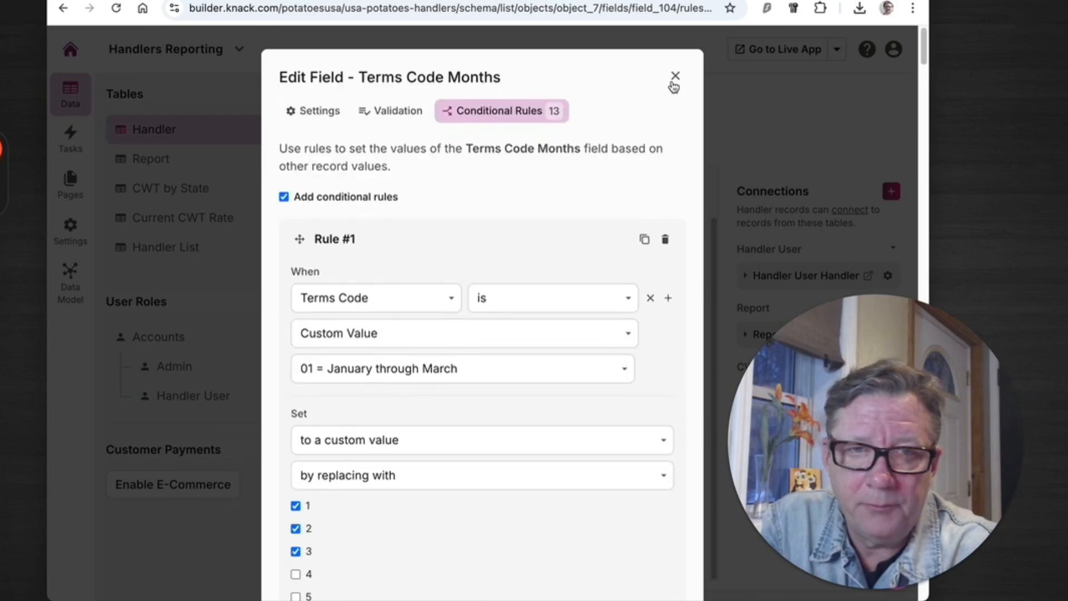
click(673, 83)
- Open the Handler table's records and examine the Terms Code and Terms Code Months columns
click(573, 105)
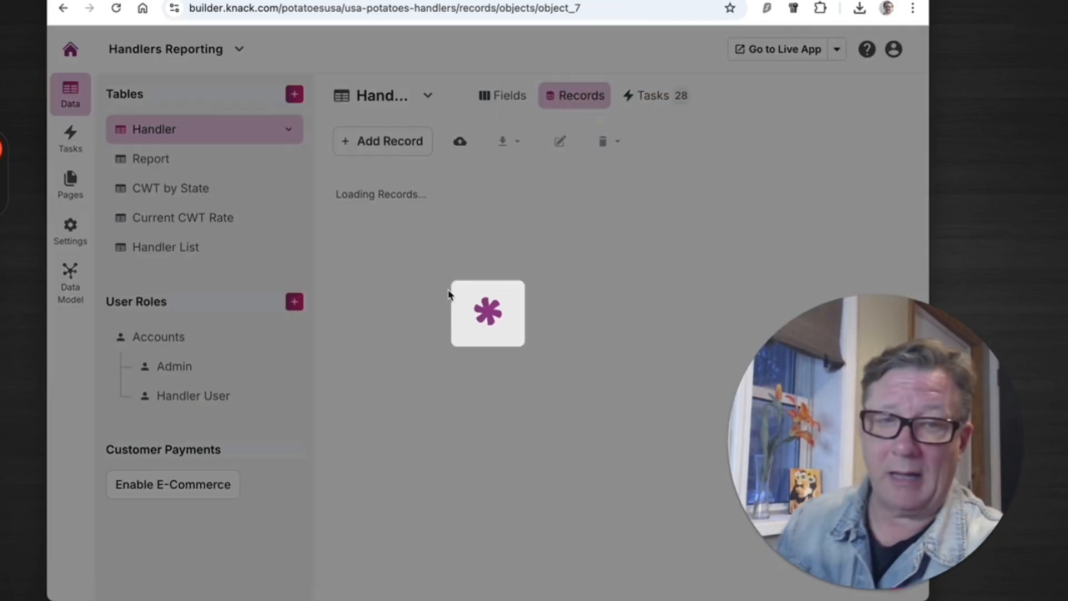
scroll(493, 354, right, 5)
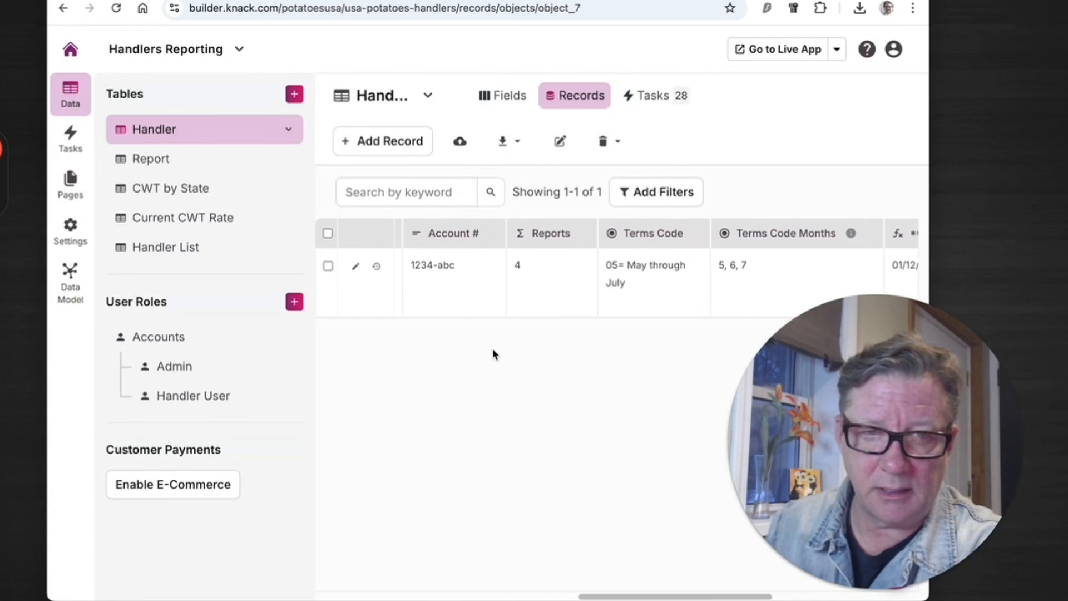
scroll(493, 354, right, 5)
scroll(493, 353, left, 4)
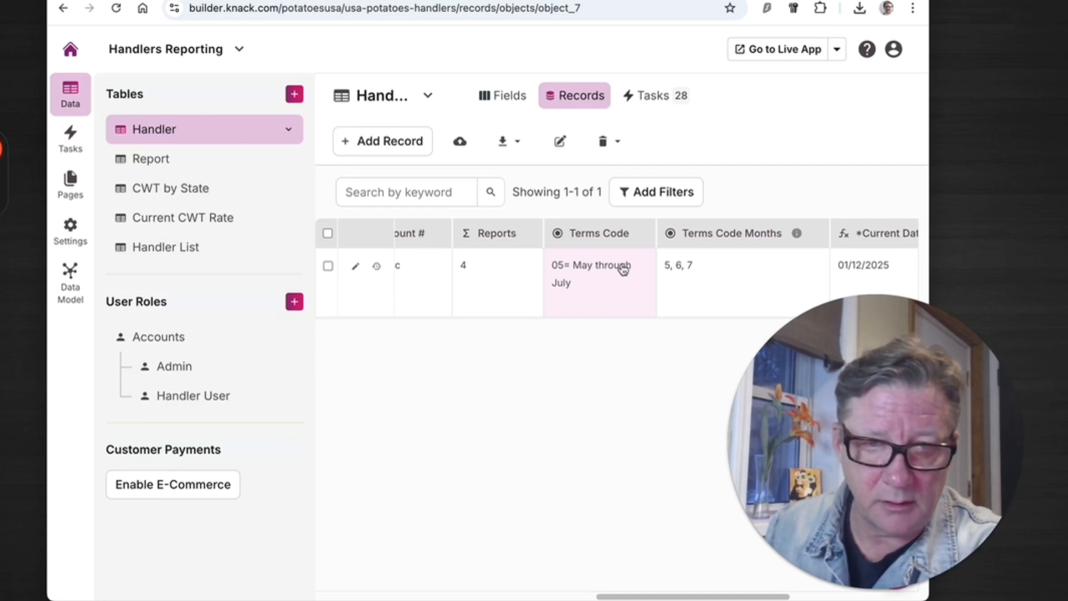
click(581, 282)
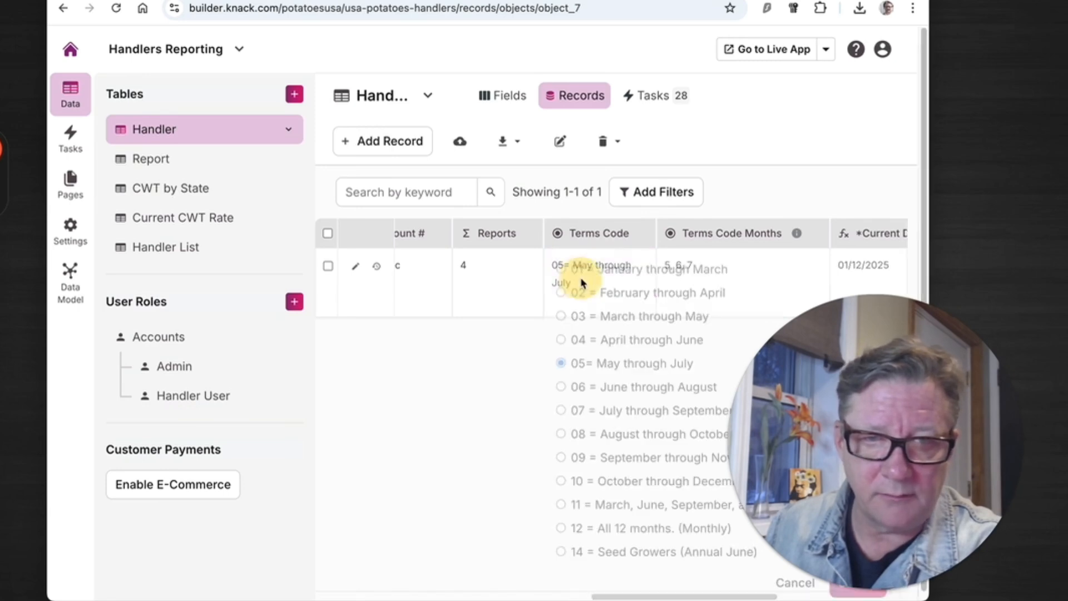
click(585, 533)
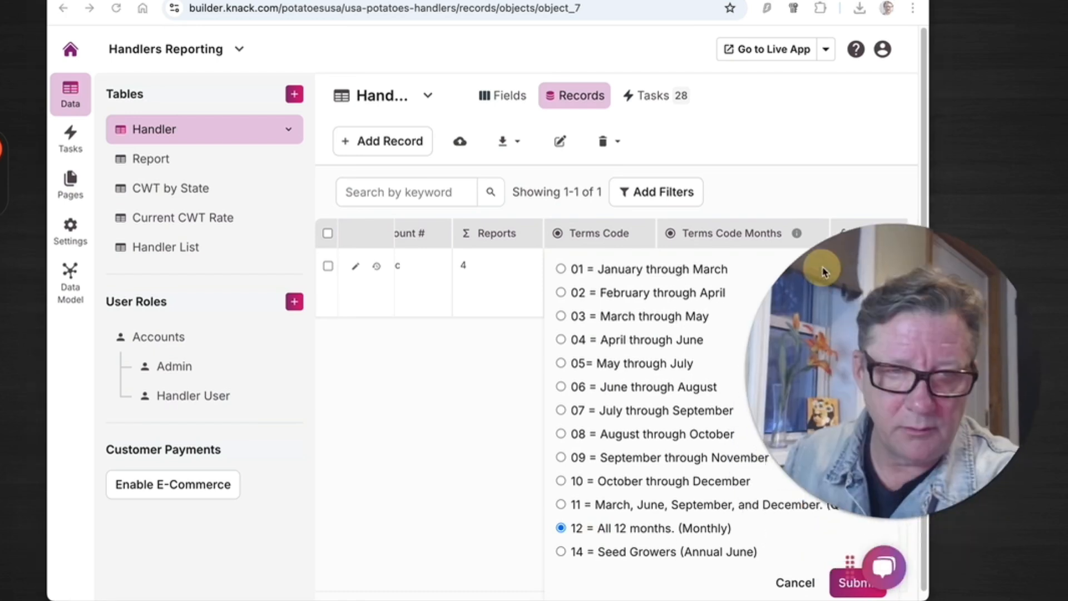
click(845, 587)
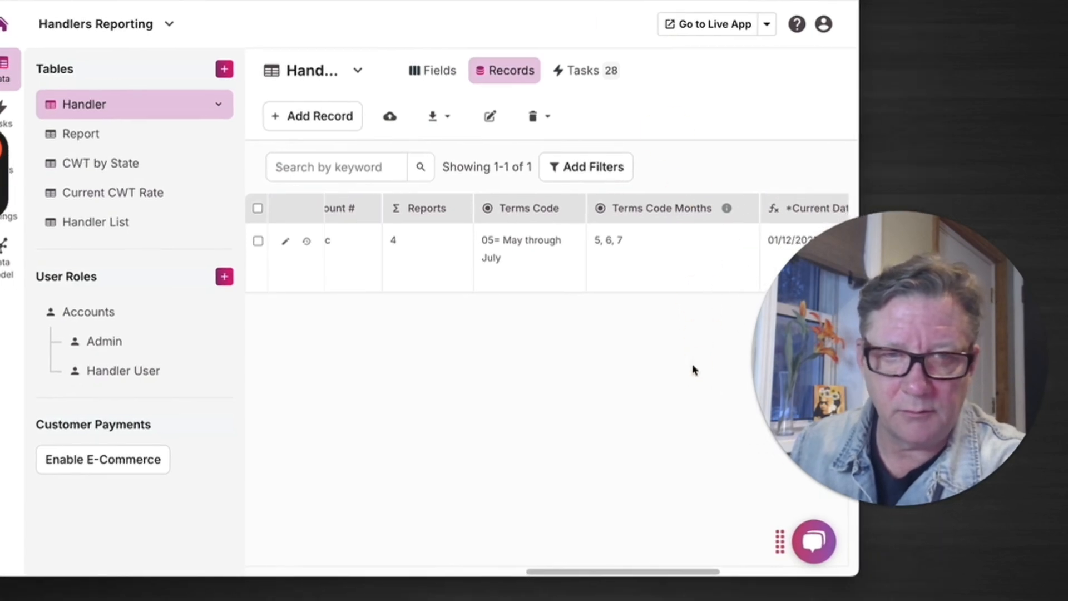
- Set the Handler record's Terms Code to "12 = All 12 months. (Monthly)", enlarging the browser window to reach the submit control
click(581, 268)
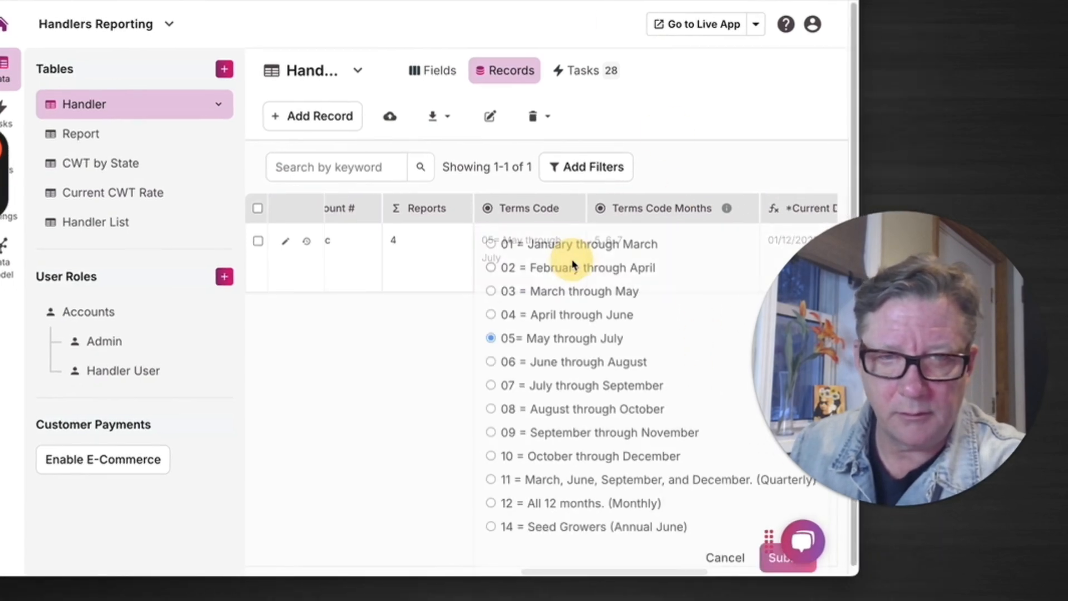
click(507, 504)
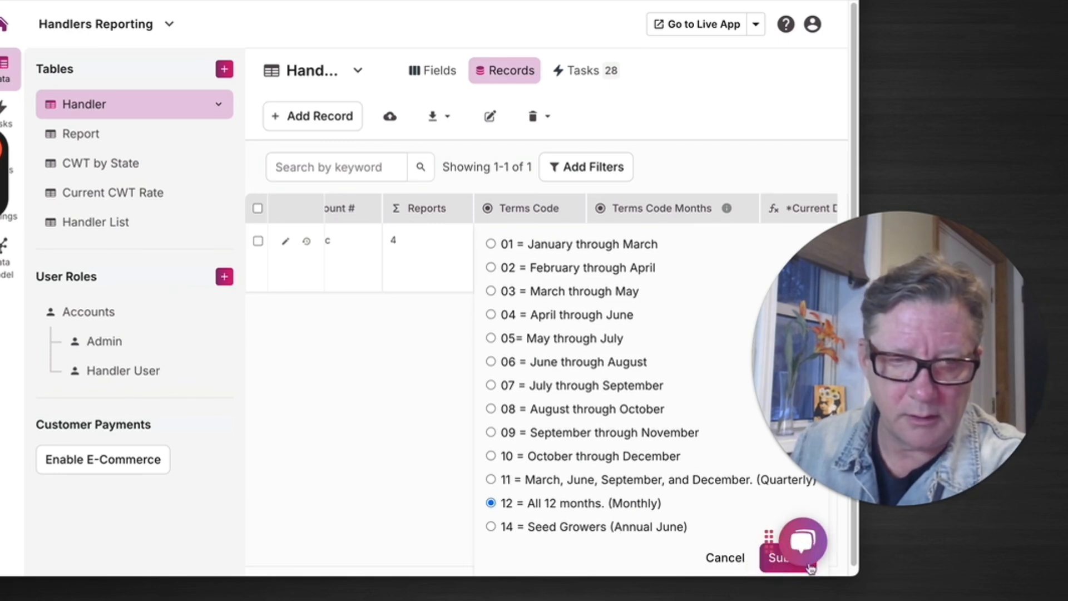
drag(858, 574, 970, 597)
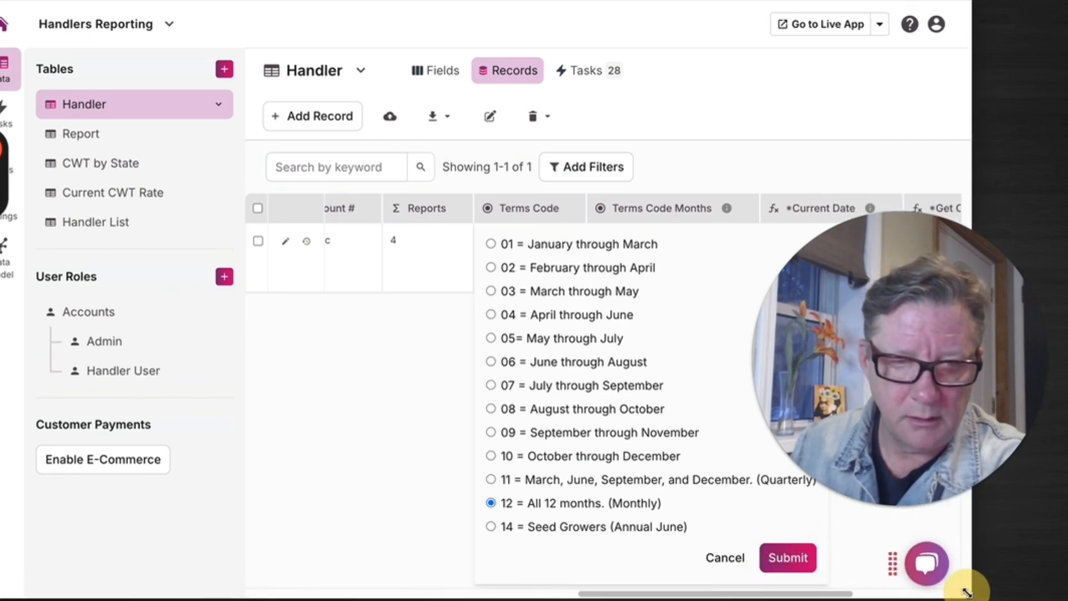
click(796, 554)
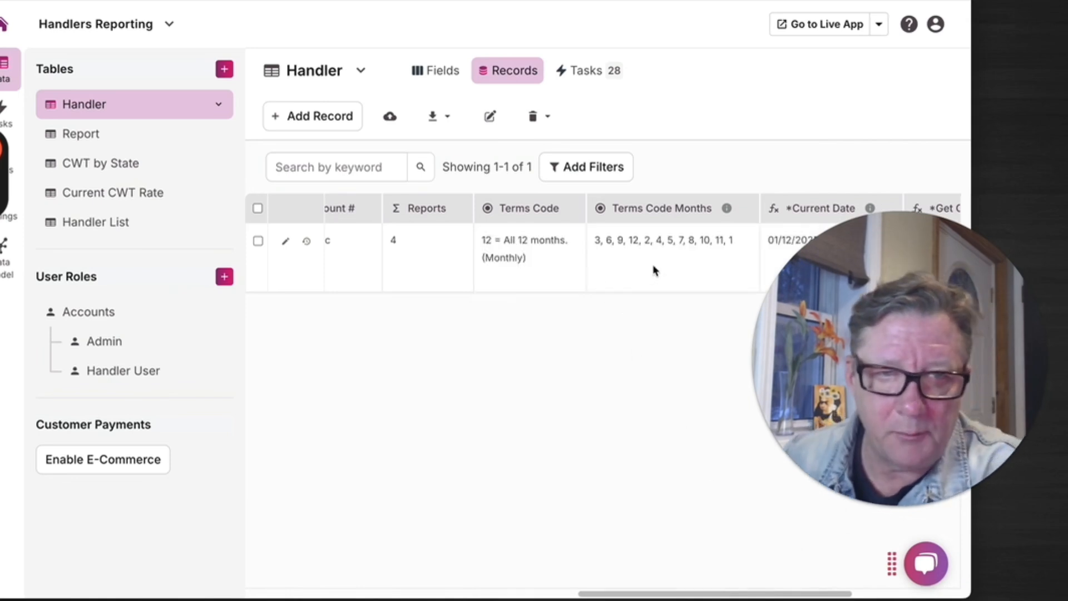
- Set the Handler record's Terms Code to "07 = July through September" and submit it
click(497, 257)
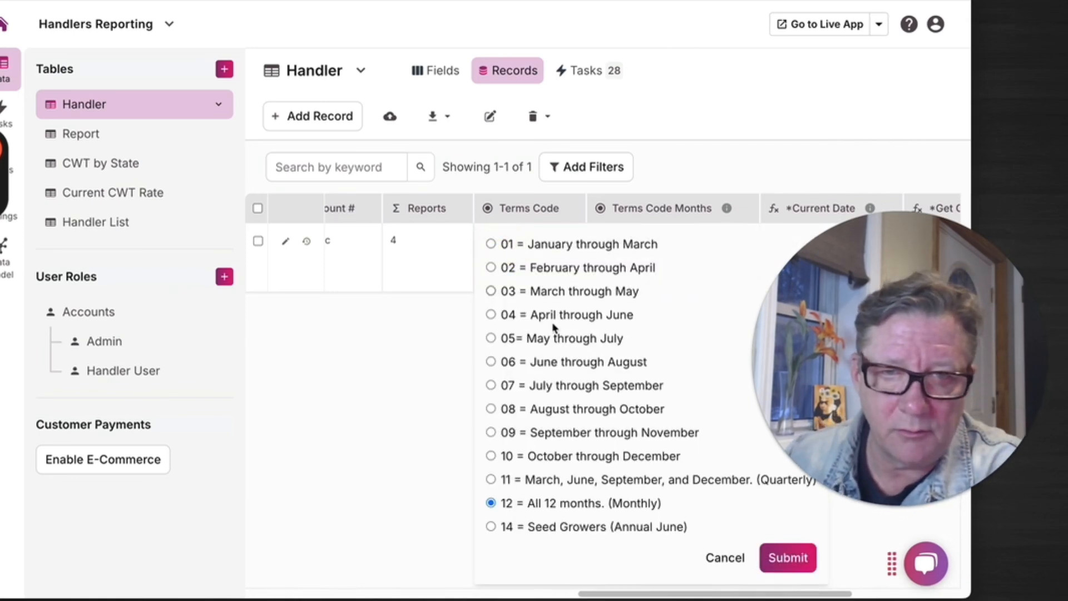
click(548, 389)
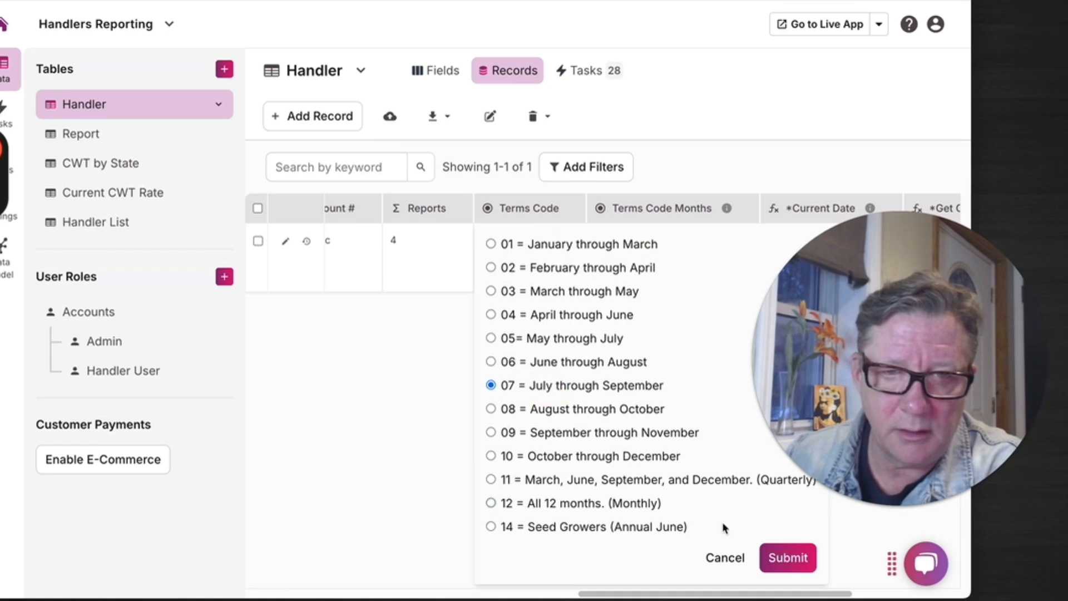
click(779, 560)
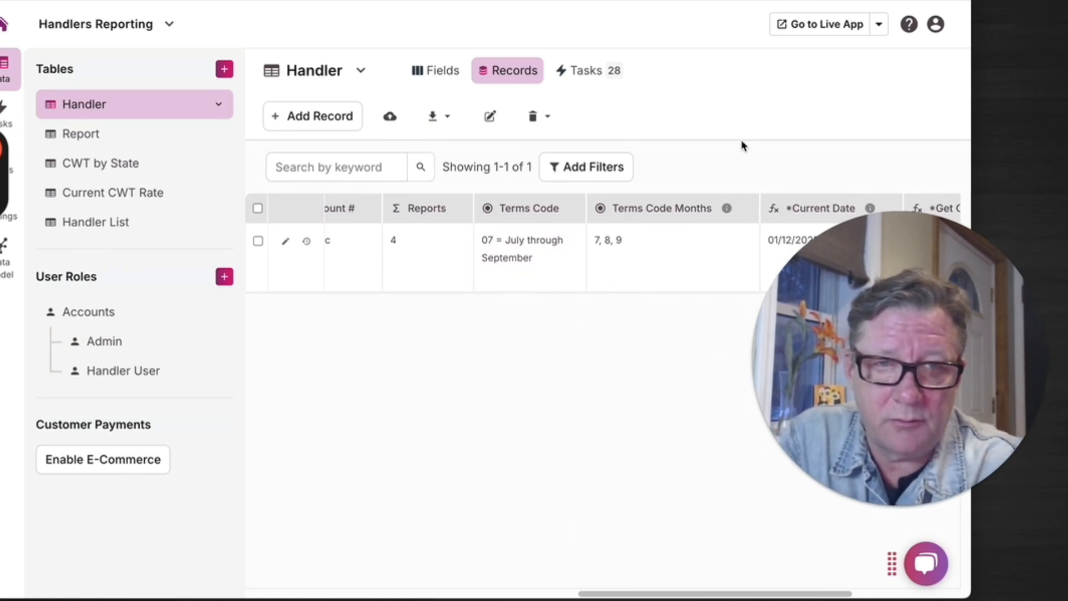
- Examine the Handler record's *Current Date and *Get Current Month Number columns
click(783, 249)
drag(858, 309, 12, 362)
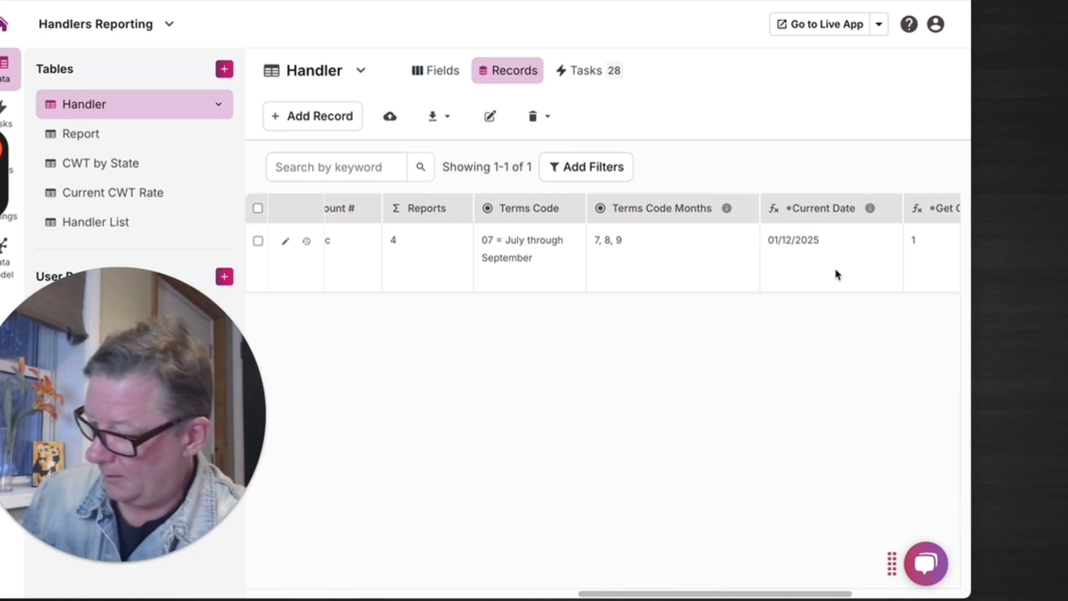
scroll(834, 267, right, 3)
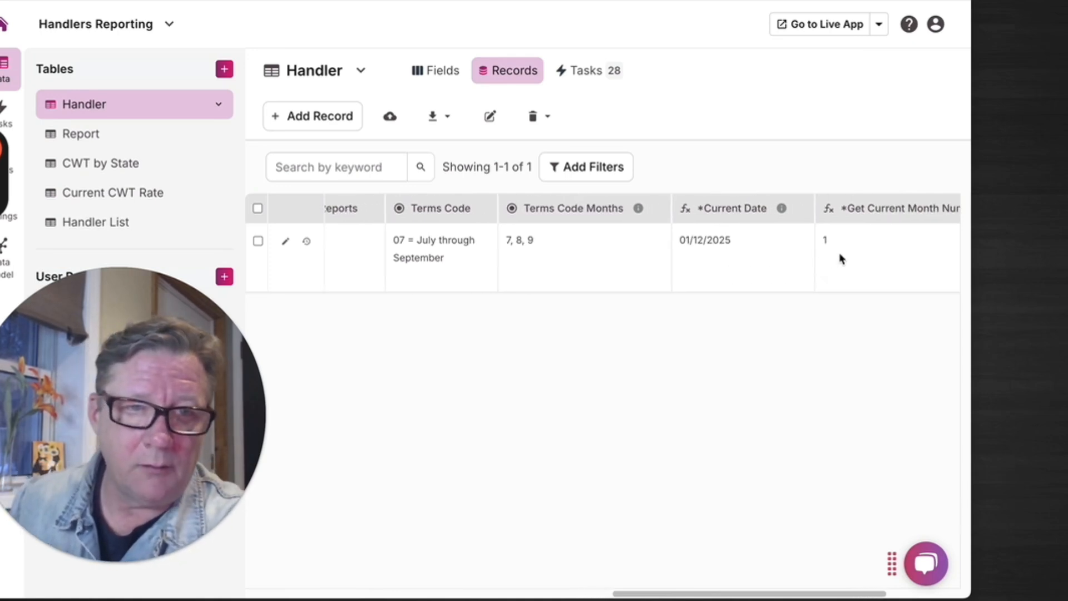
scroll(841, 259, right, 3)
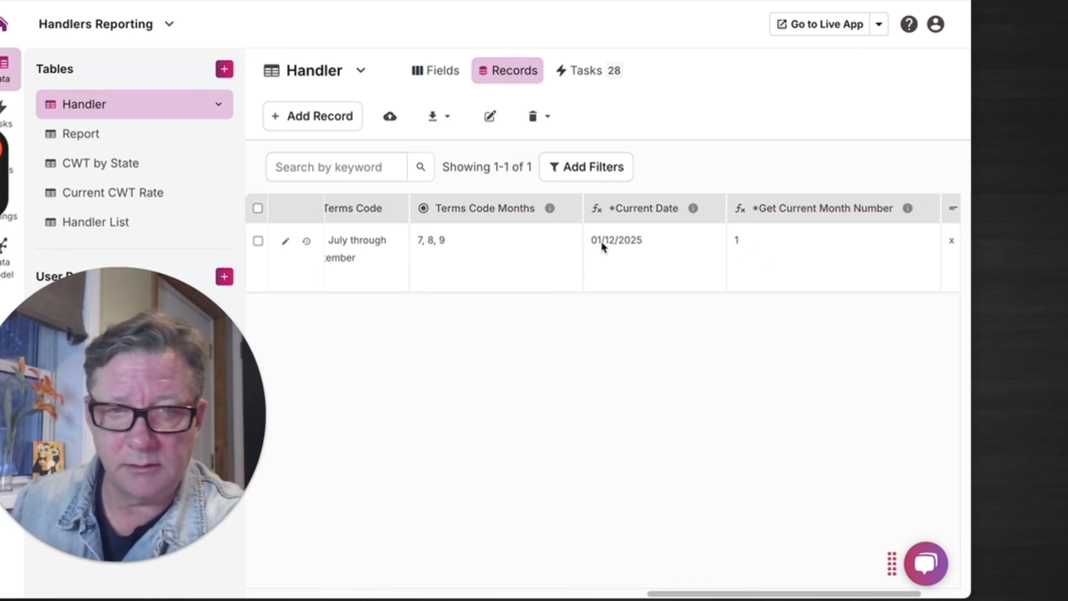
- Open the Handler table's *Current Date field, examine its equation and date format, and close it without changes
click(428, 71)
scroll(548, 364, down, 1)
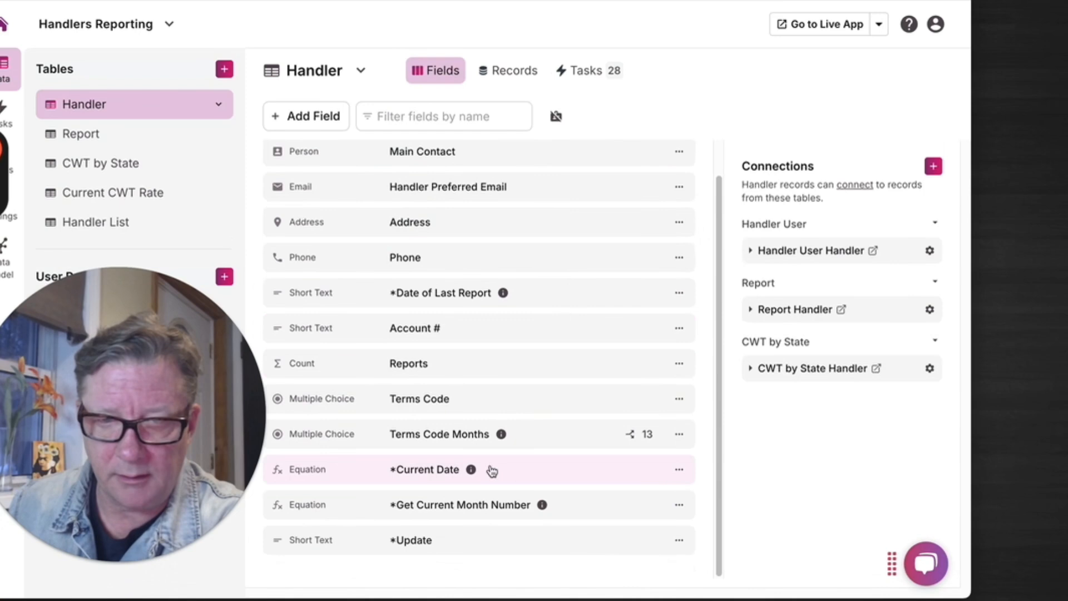
click(519, 473)
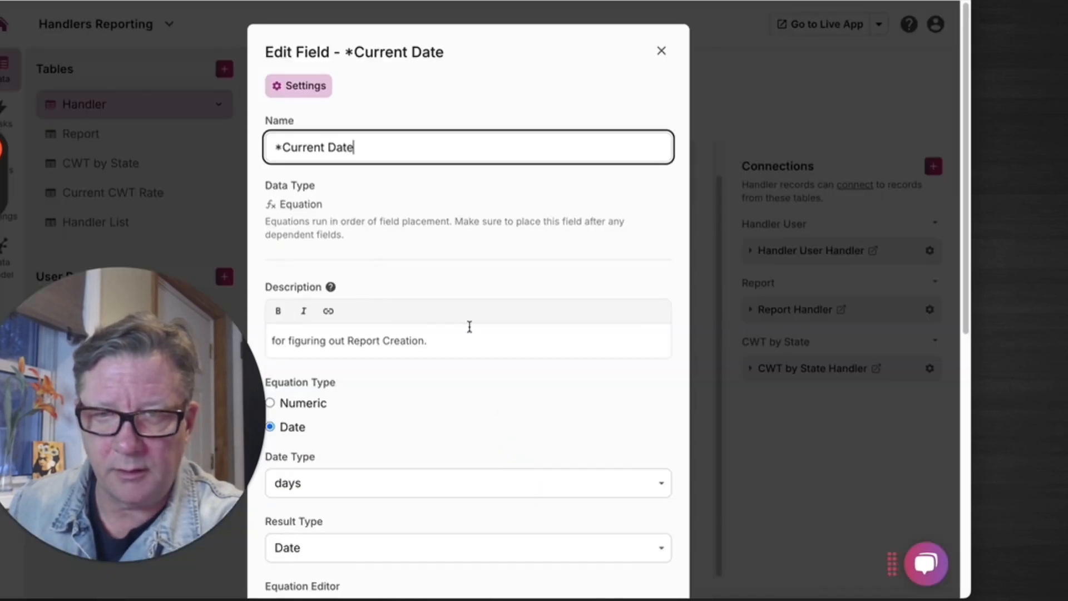
scroll(577, 281, down, 7)
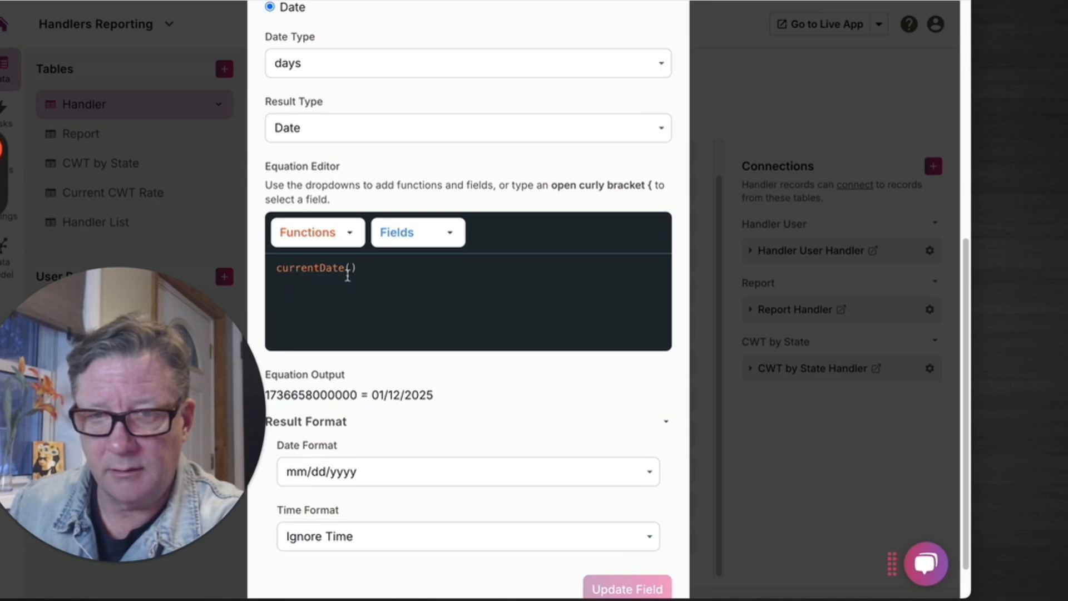
scroll(392, 254, up, 7)
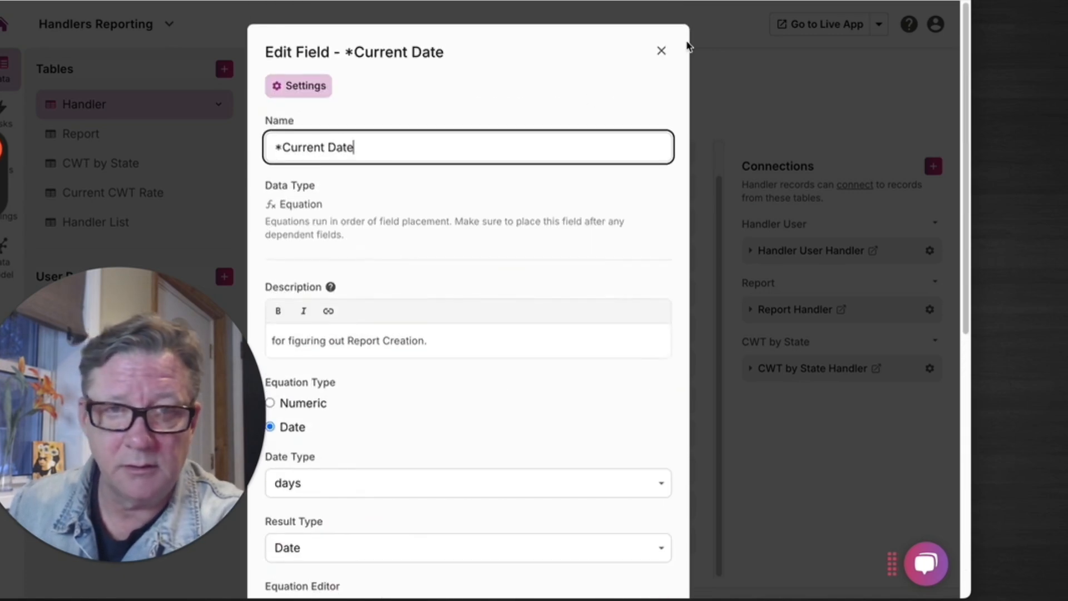
click(661, 55)
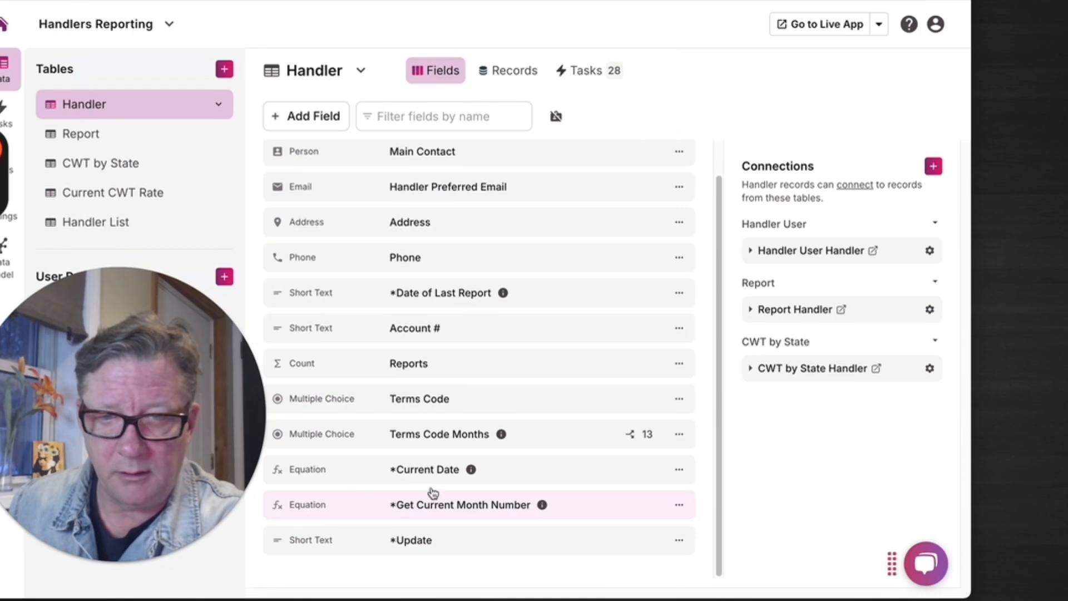
- Examine the equation and result format of the *Get Current Month Number field, and close it without changes
click(464, 502)
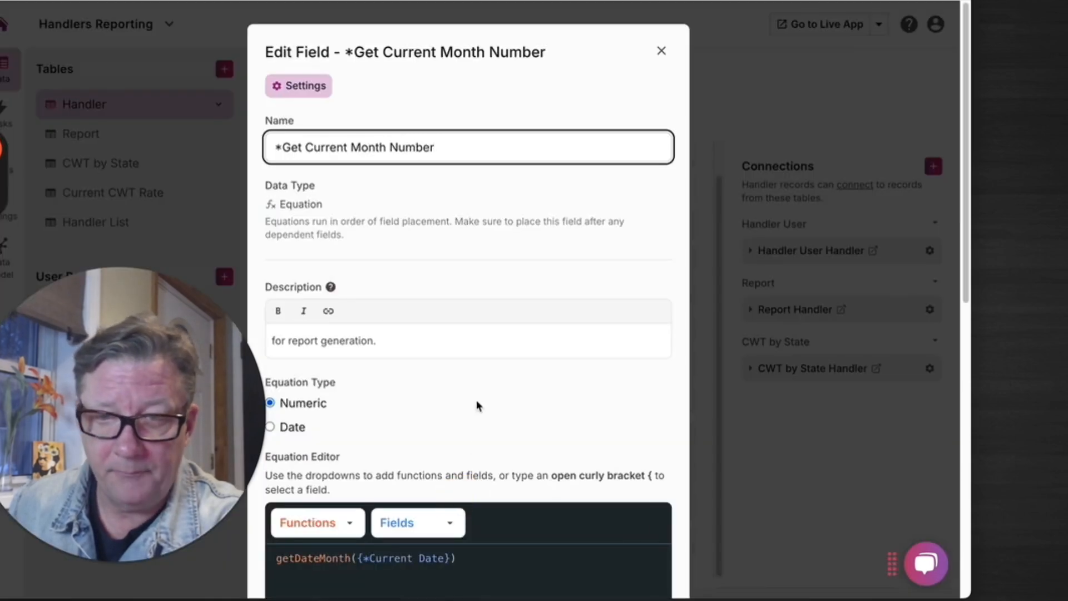
scroll(477, 406, down, 8)
scroll(477, 406, up, 2)
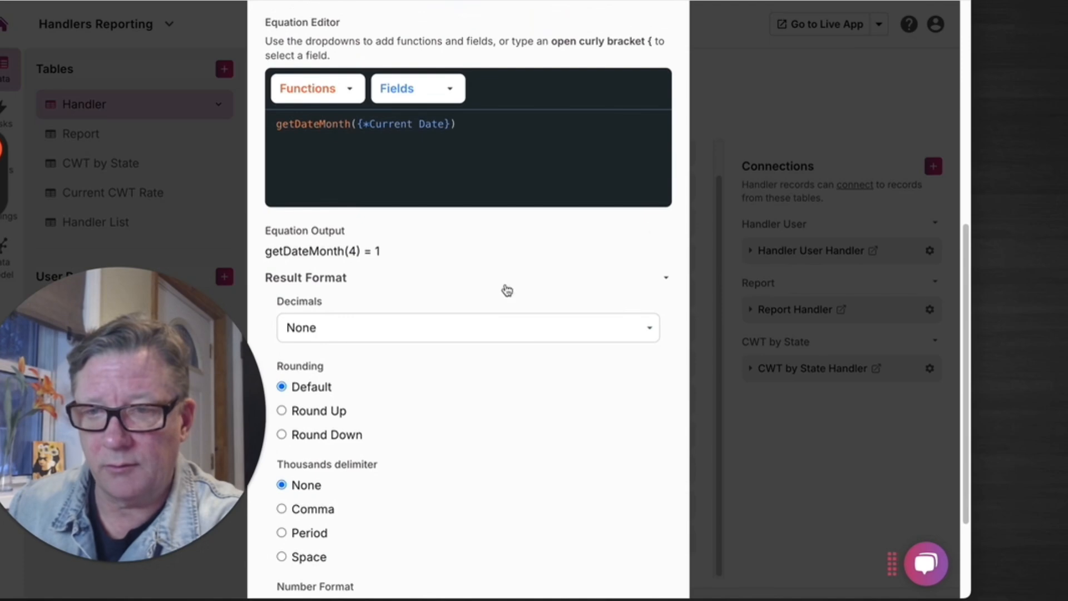
scroll(626, 239, up, 8)
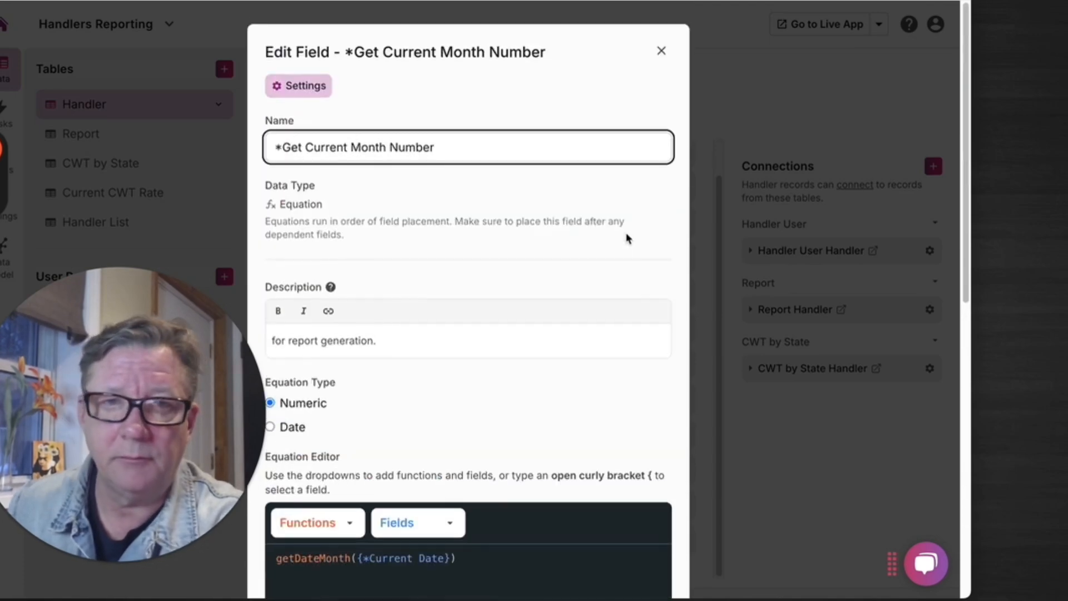
click(670, 52)
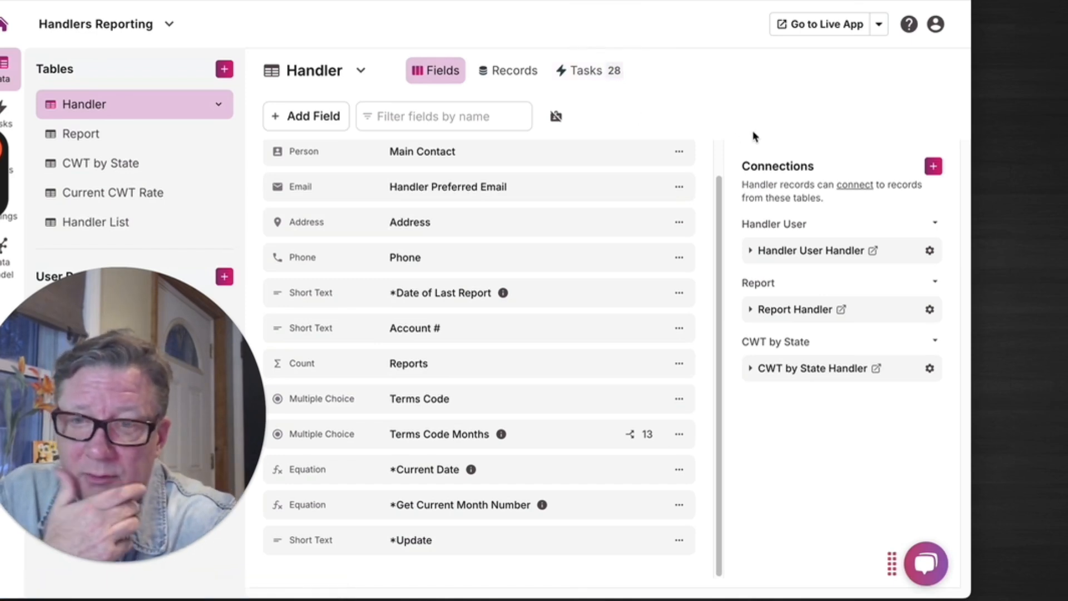
- Open the Handler table's tasks and look through the list of daily and monthly report tasks
click(585, 72)
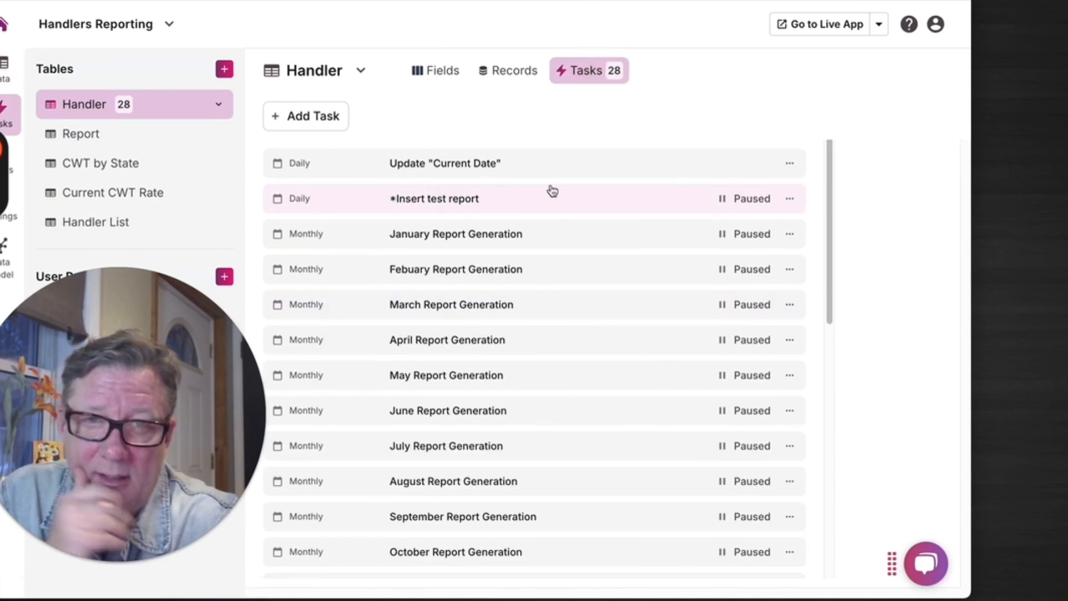
scroll(615, 295, down, 5)
scroll(615, 295, up, 5)
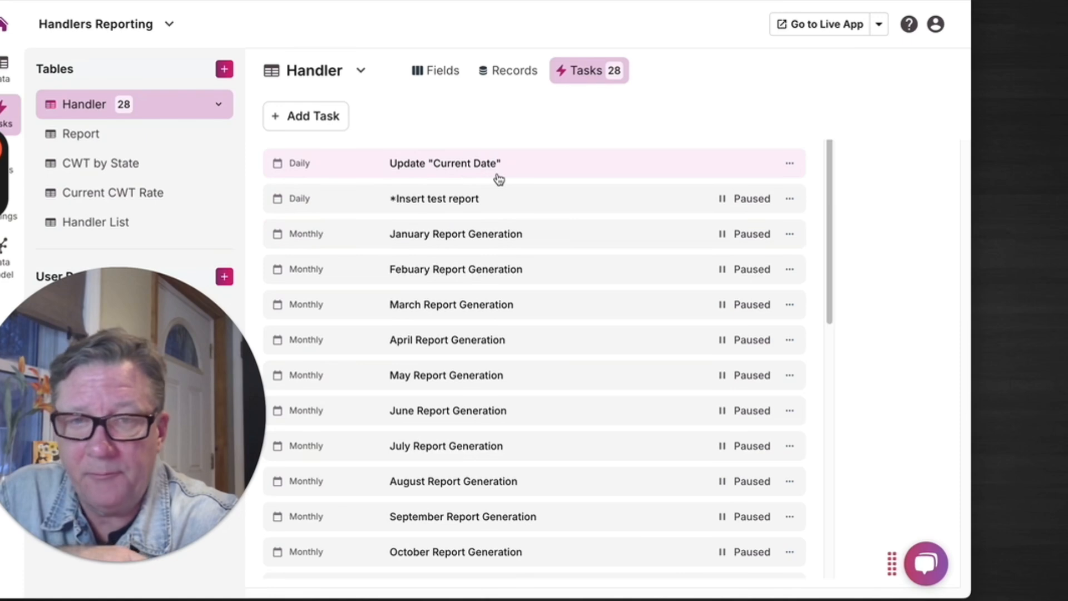
- Examine the schedule and the *Update value action of the Update "Current Date" task, and close it without changes
click(558, 170)
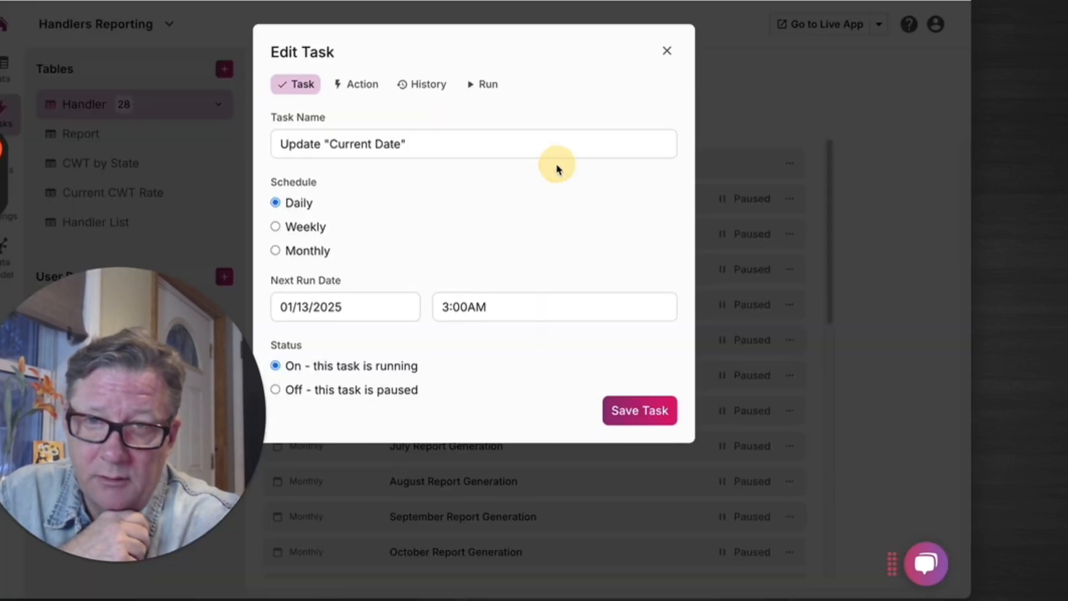
click(363, 85)
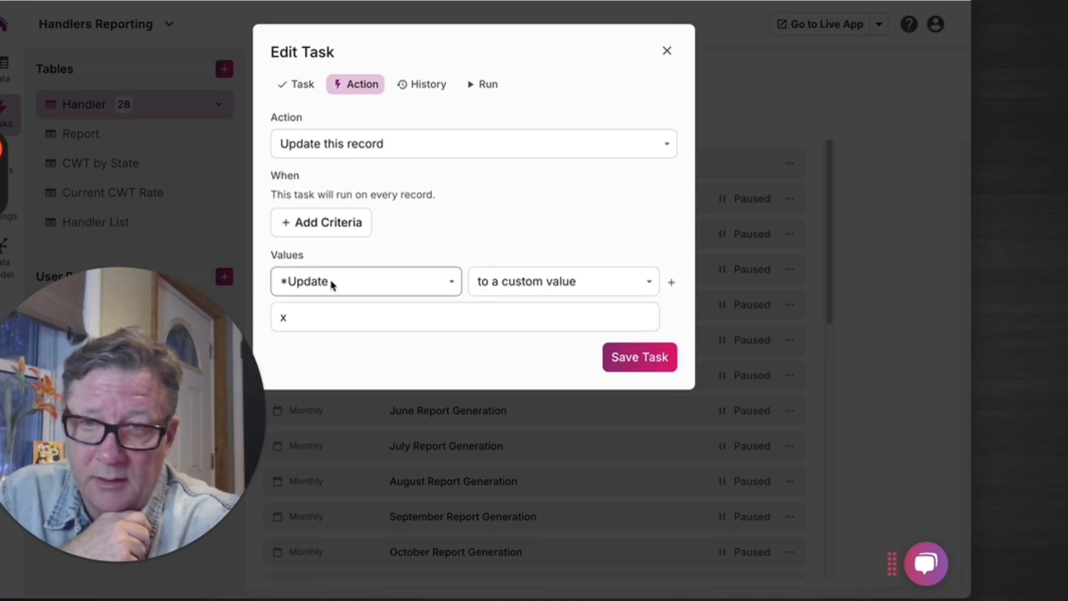
double_click(296, 320)
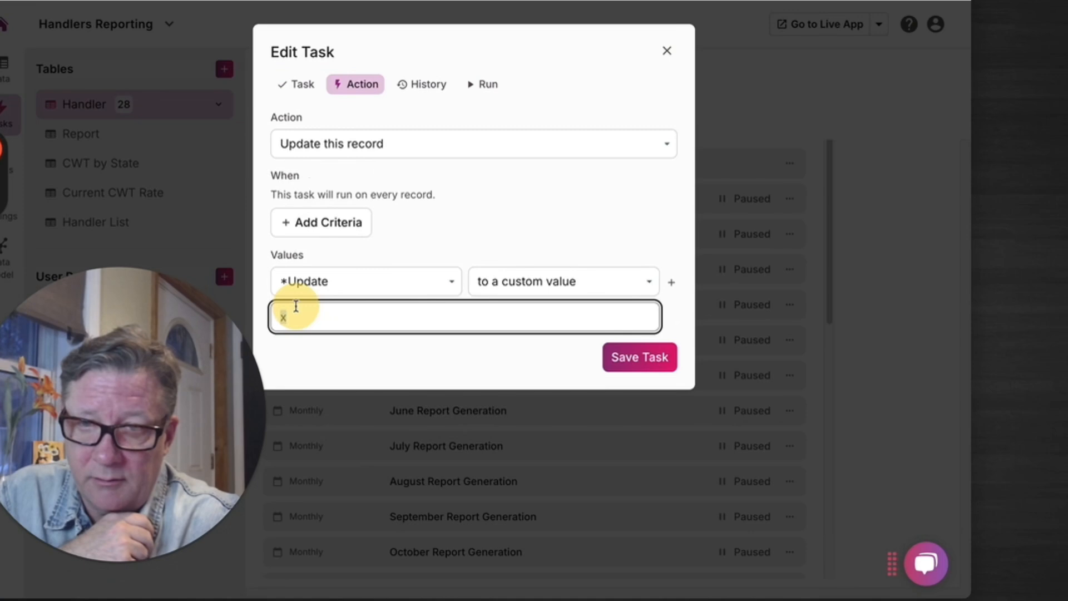
click(309, 317)
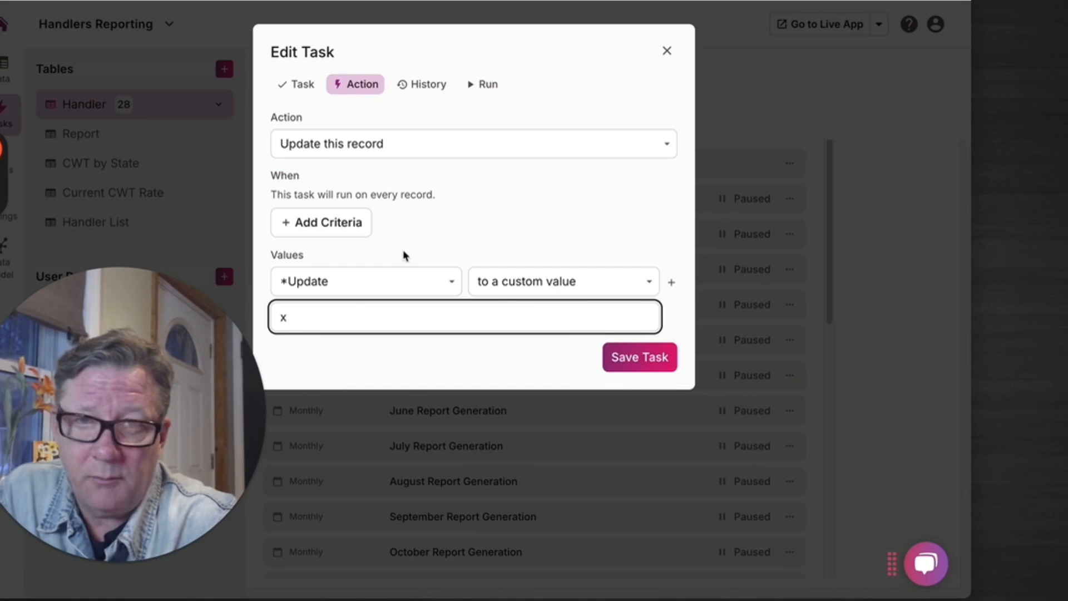
click(666, 51)
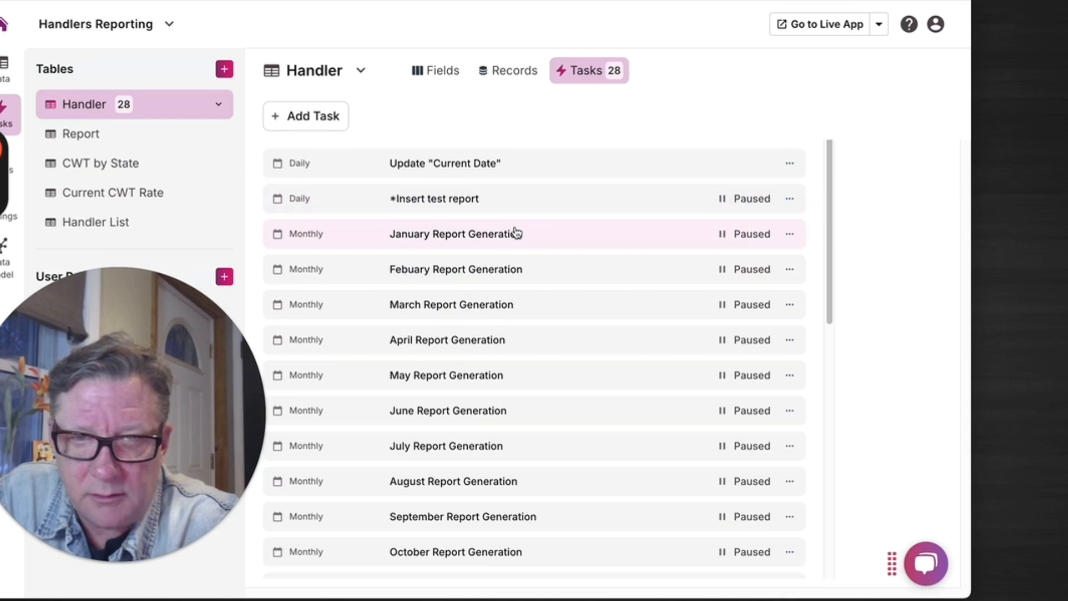
- Open the January Report Generation task and examine its schedule, run criteria and the values it sets on the connected Report
click(578, 236)
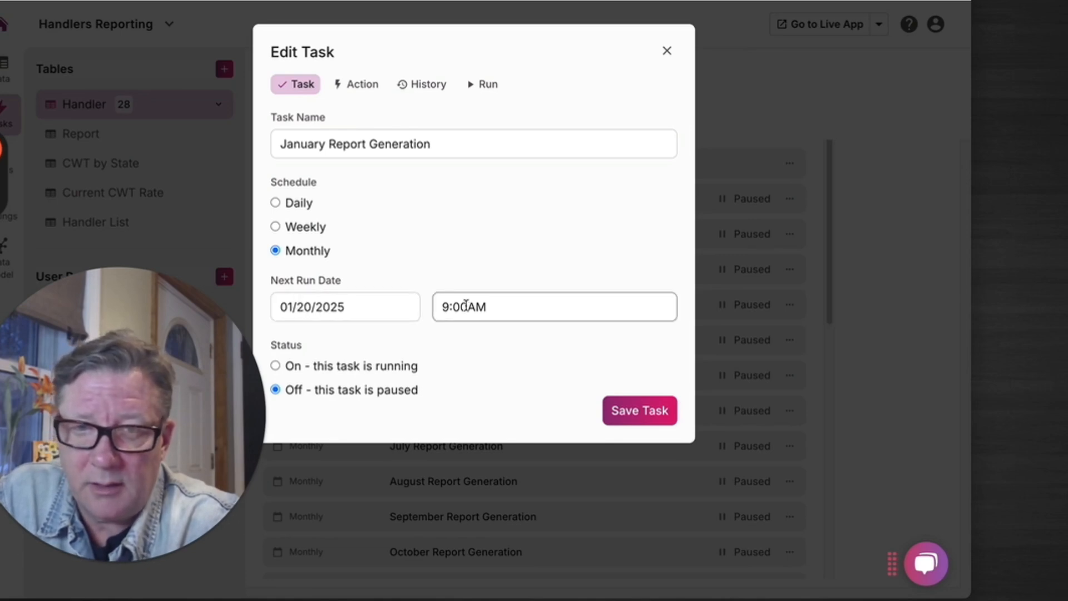
click(357, 85)
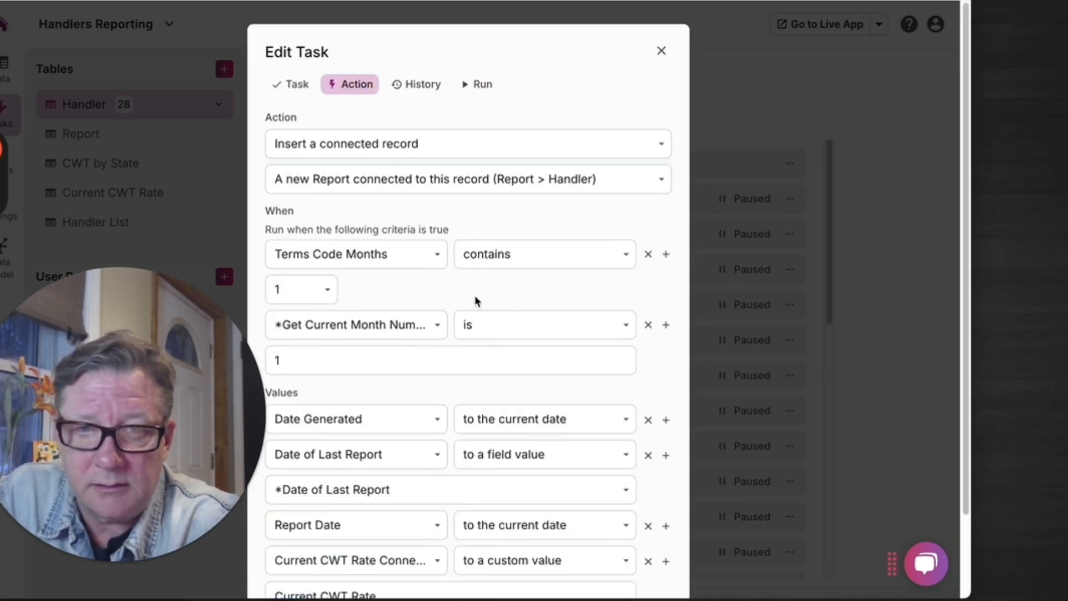
scroll(474, 300, down, 2)
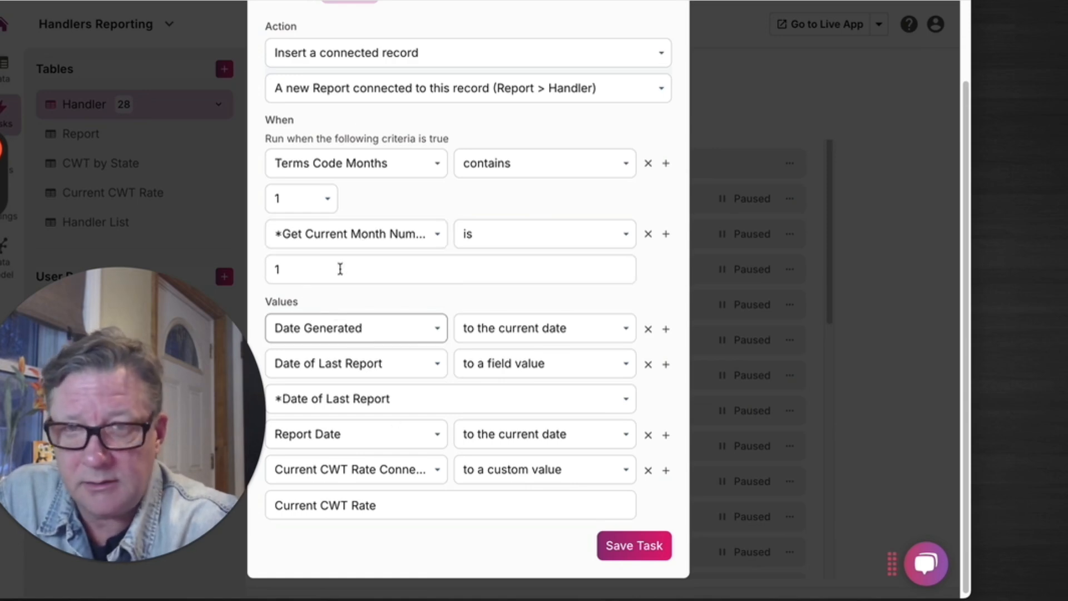
- Review the January Report Generation task's criteria and values once more, and close it without changes
scroll(341, 269, up, 2)
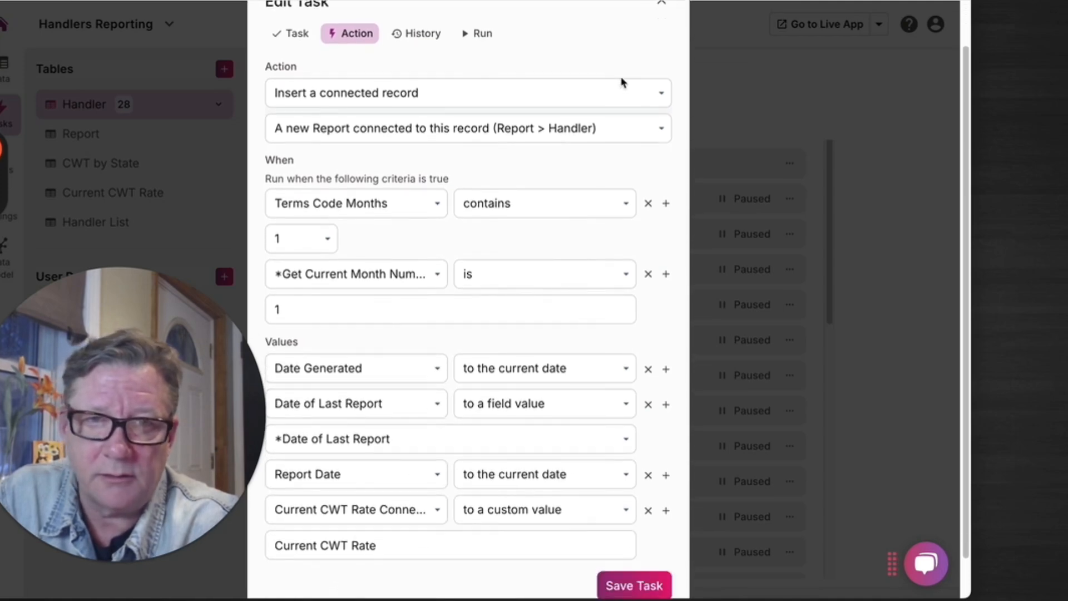
scroll(628, 64, up, 2)
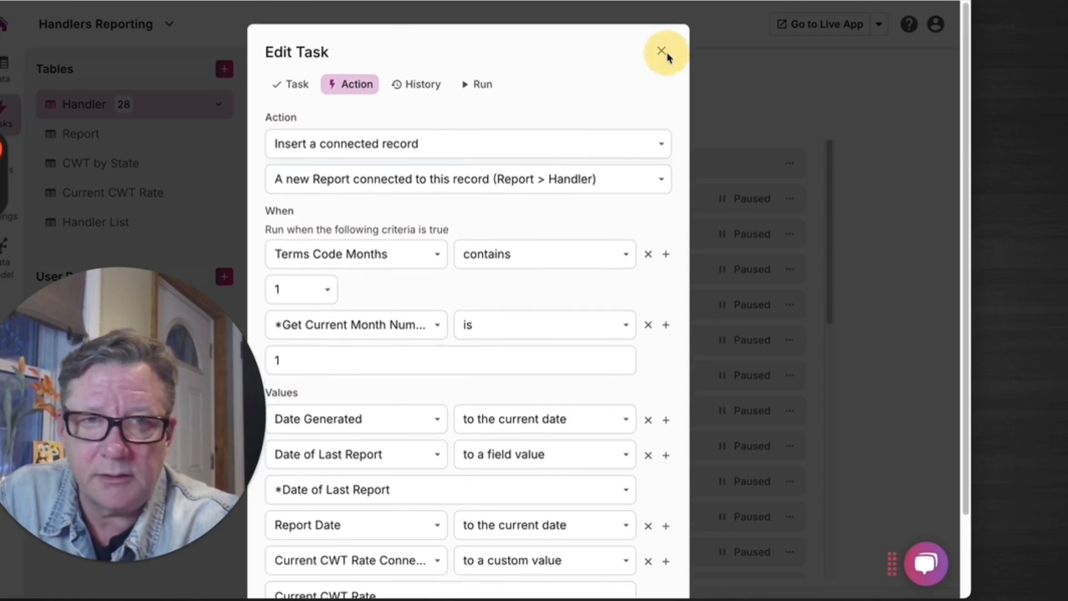
click(661, 51)
- Examine the Febuary Report Generation task's schedule, run criteria and report values, and close it without changes
click(506, 278)
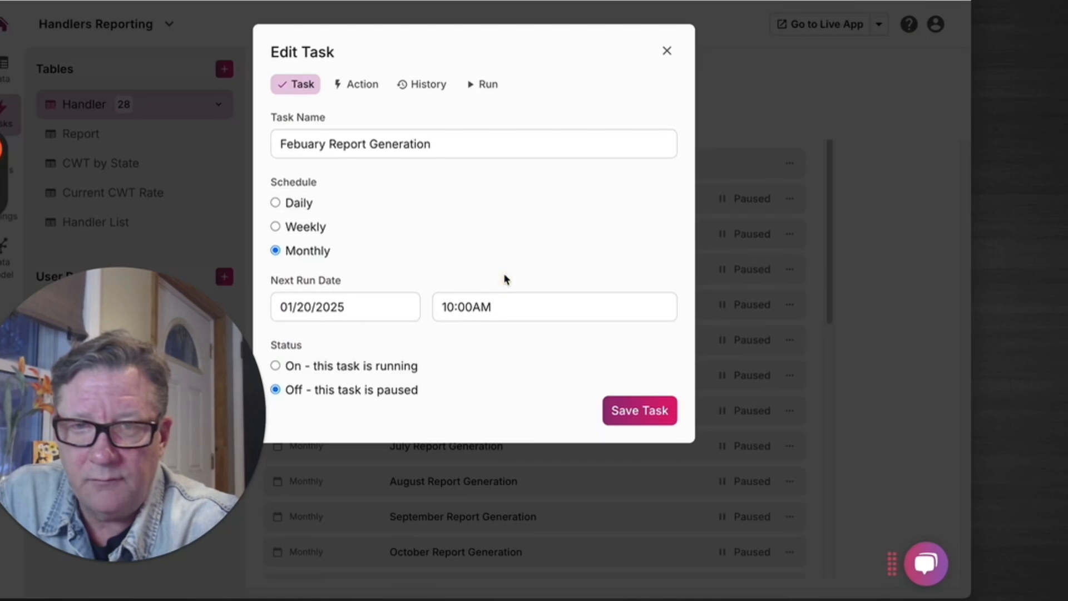
click(356, 85)
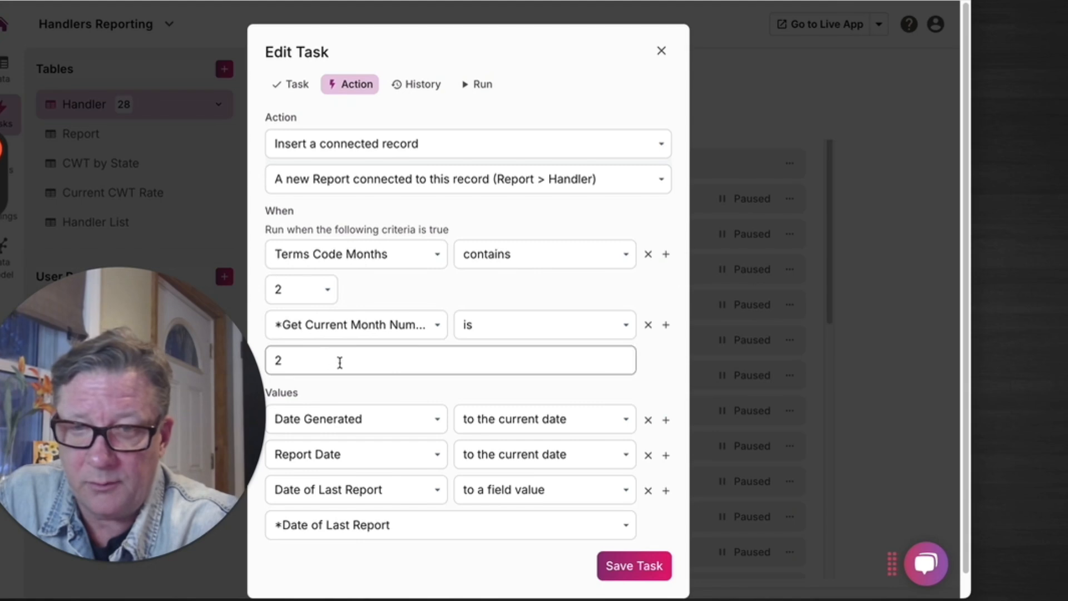
click(662, 51)
scroll(548, 168, down, 1)
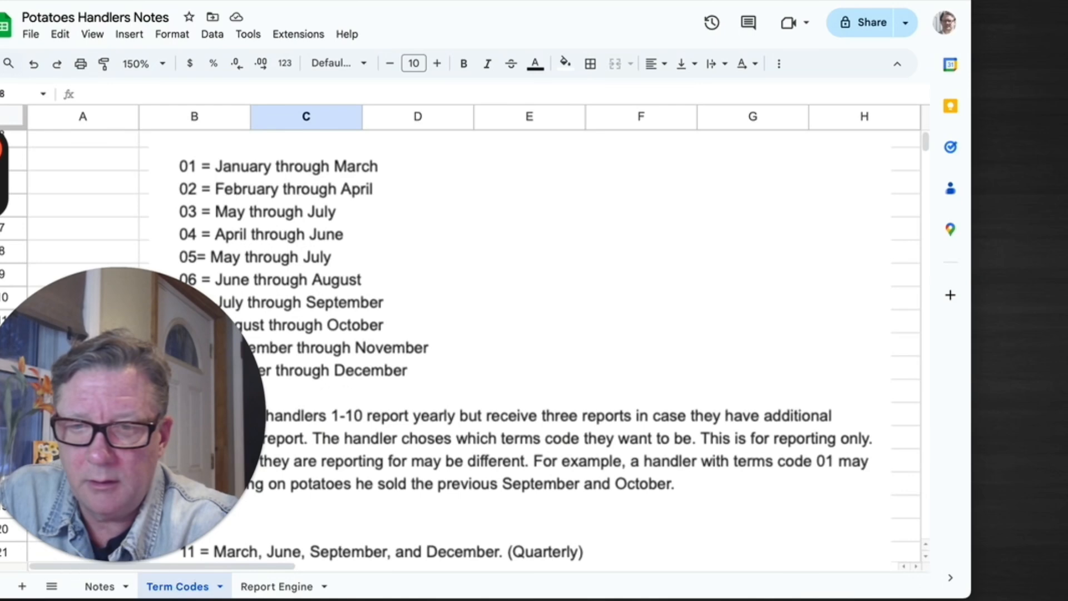
- In the Potatoes Handlers Notes spreadsheet, examine the monthly report creation and email times on the Report Engine sheet
click(288, 586)
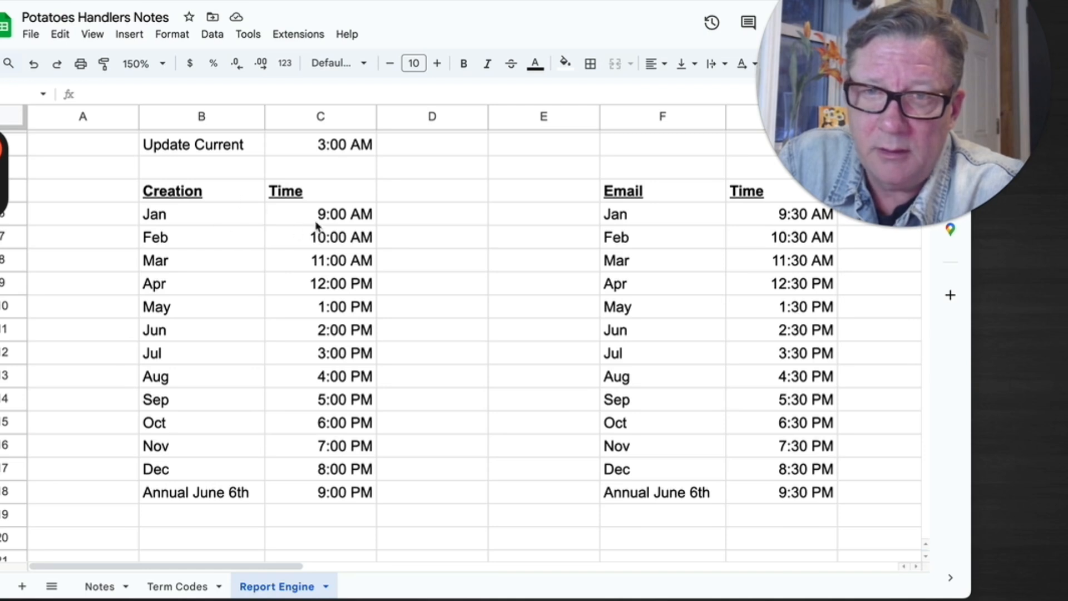
click(332, 217)
click(340, 260)
click(317, 305)
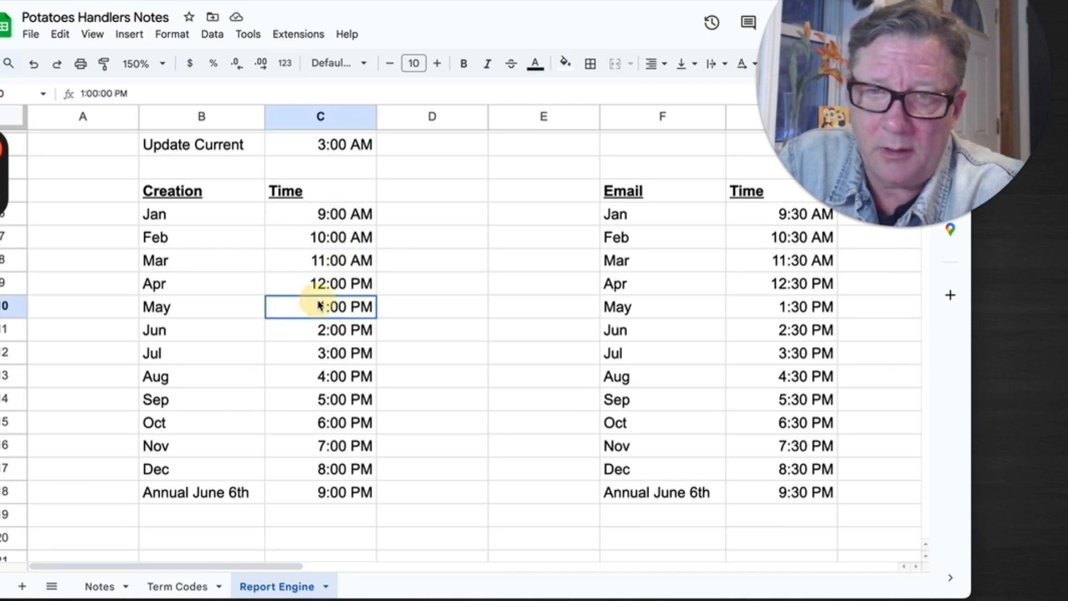
click(328, 379)
click(324, 444)
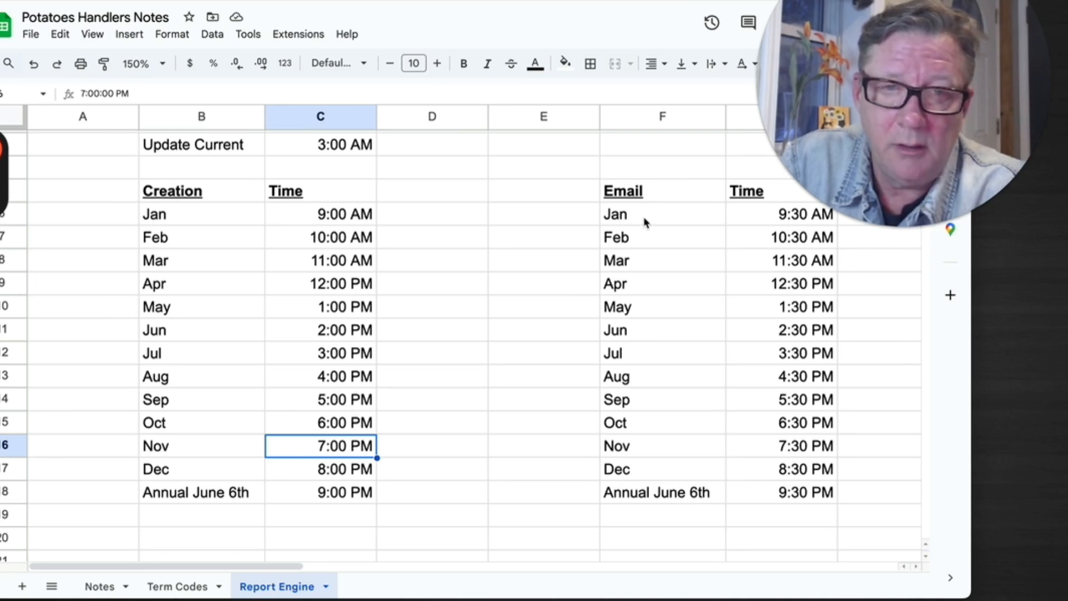
click(341, 216)
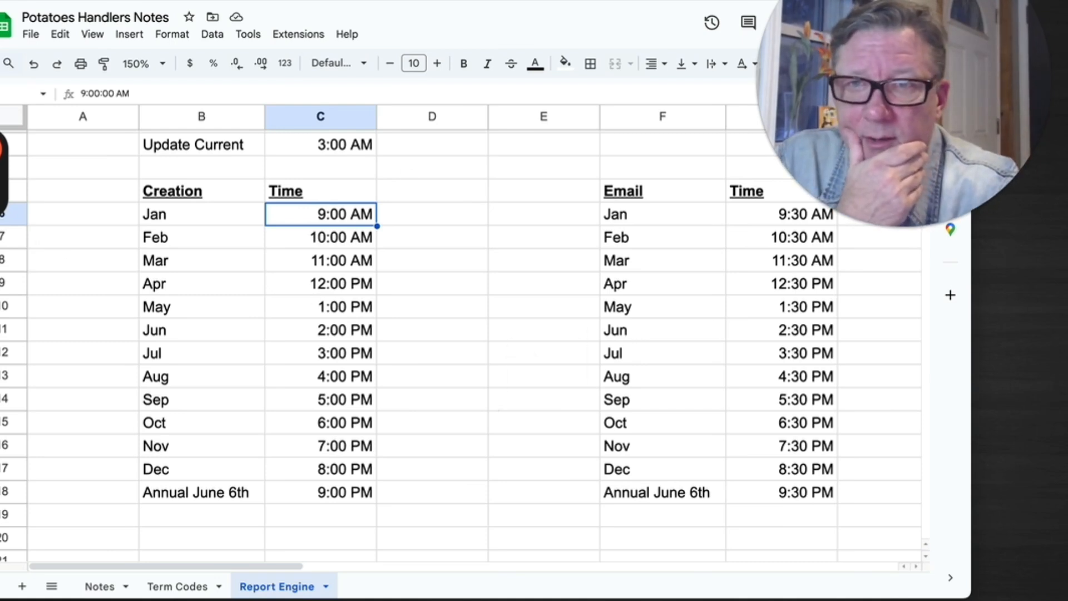
- Return to the Knack builder and look through the Handler table's report generation and monthly email tasks
key(ctrl+Tab)
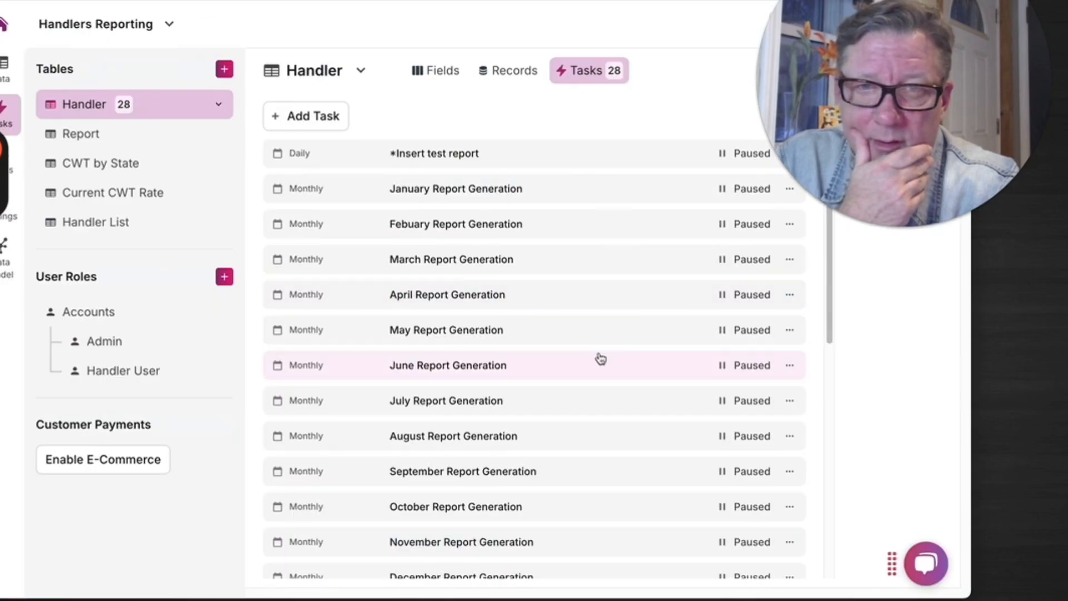
scroll(601, 357, down, 5)
scroll(600, 358, down, 2)
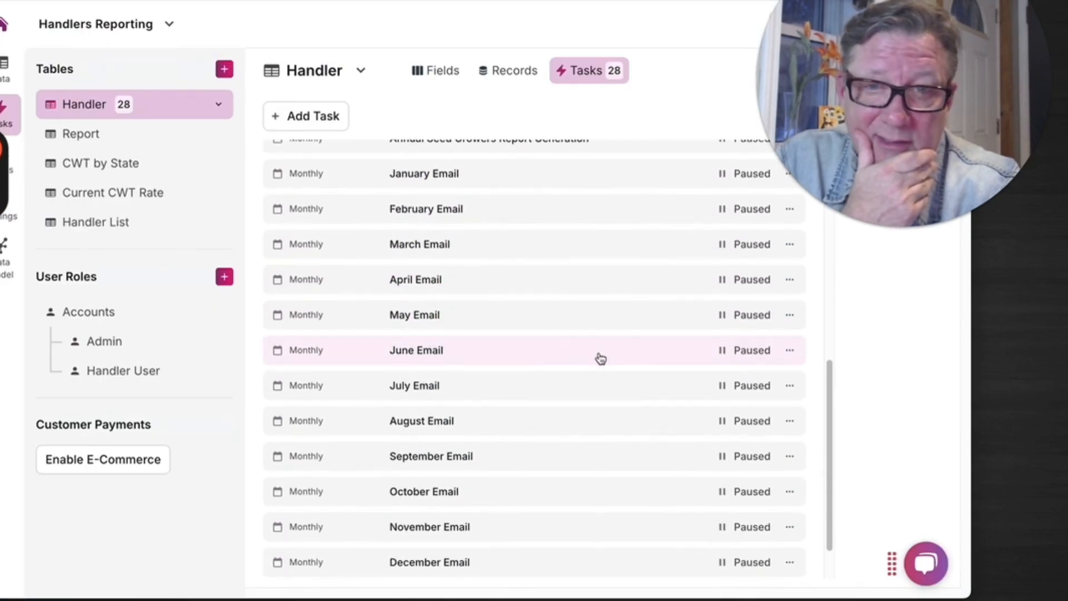
scroll(600, 358, up, 7)
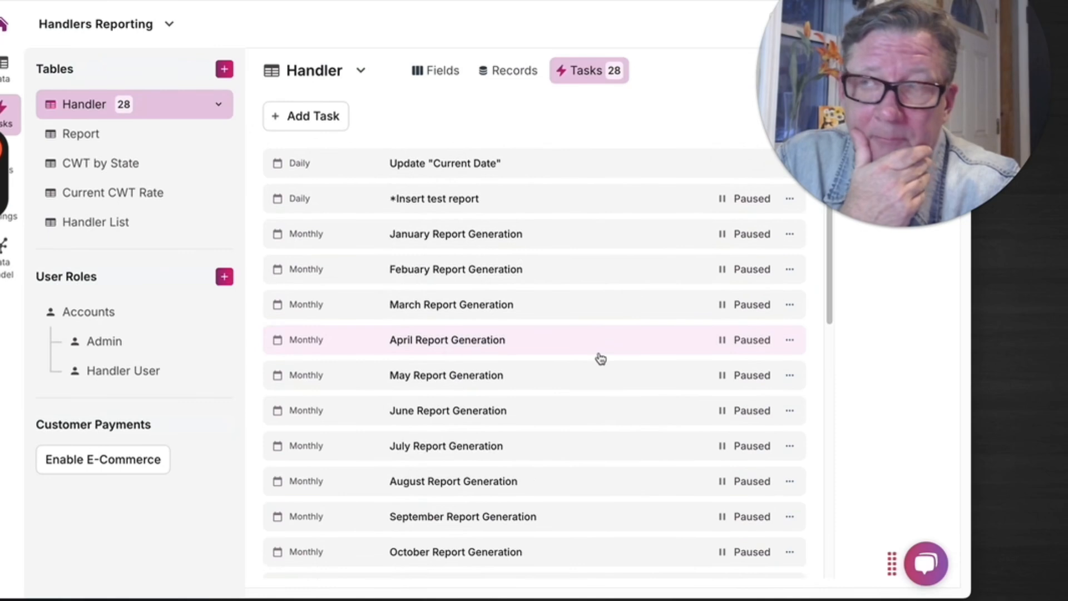